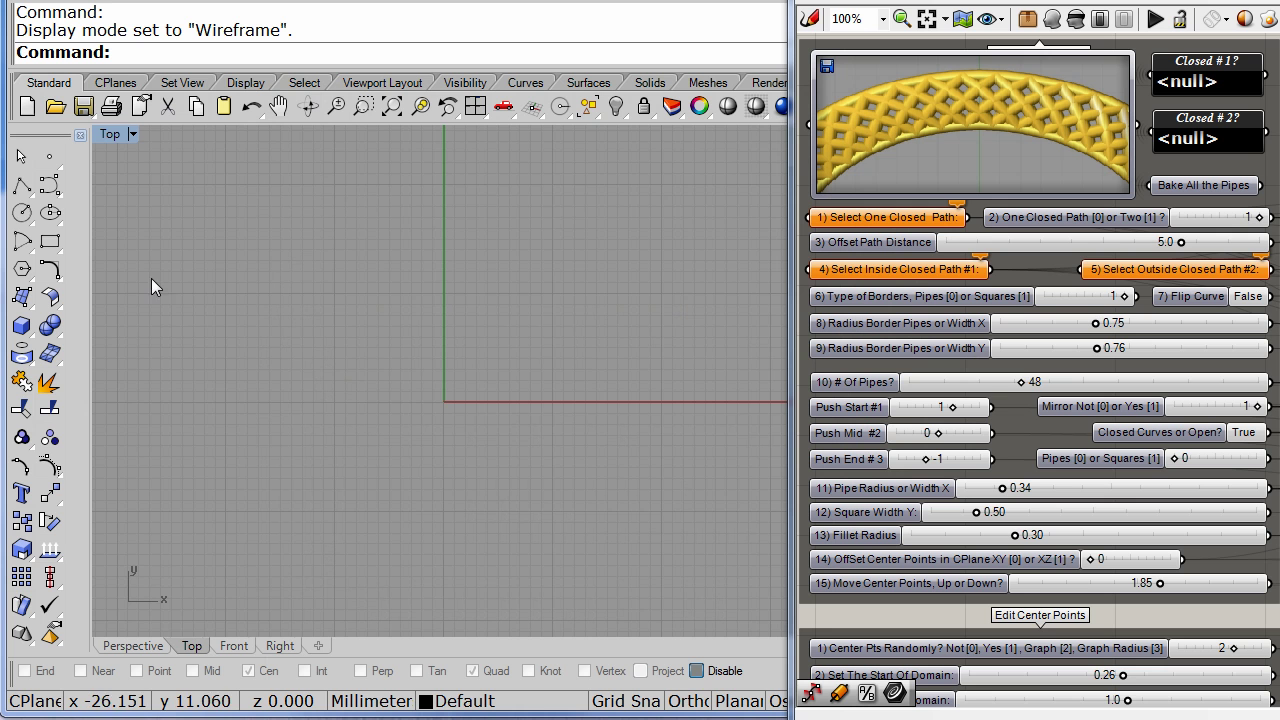
Step: Draw a circle of radius 15 mm centred on the origin in the Top view, with grid snap on
left_click(22, 214)
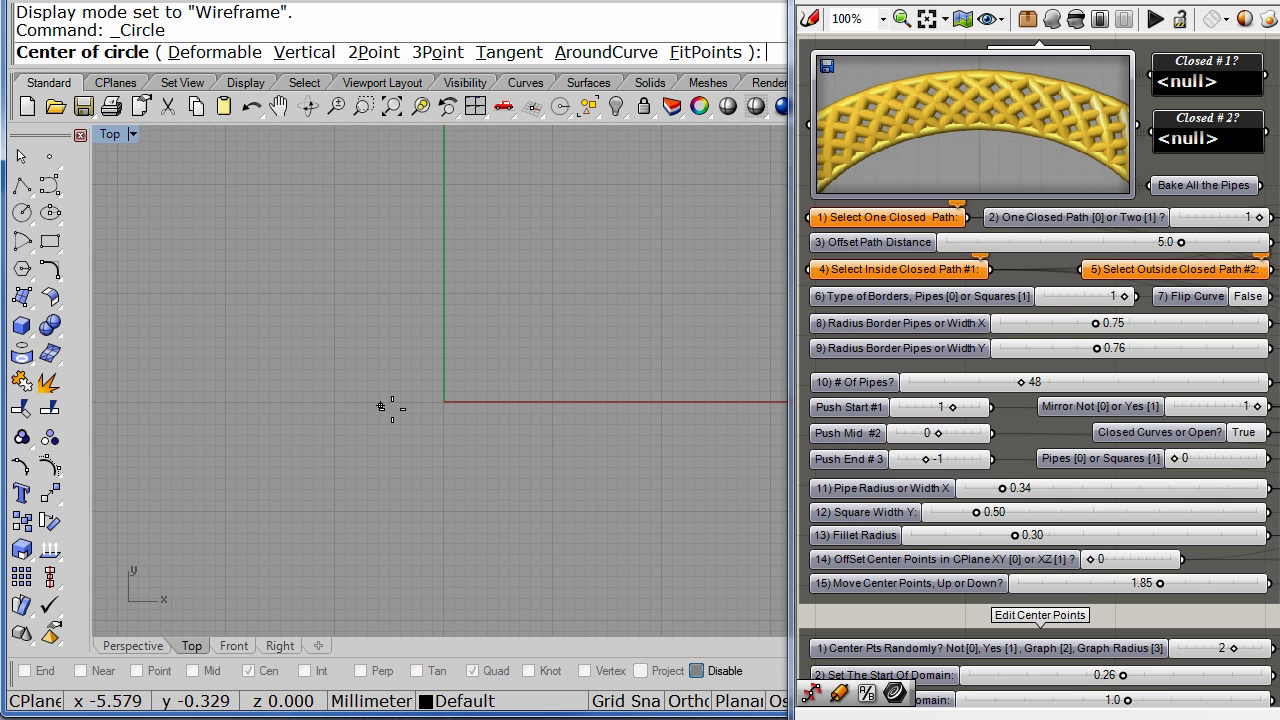
left_click(617, 702)
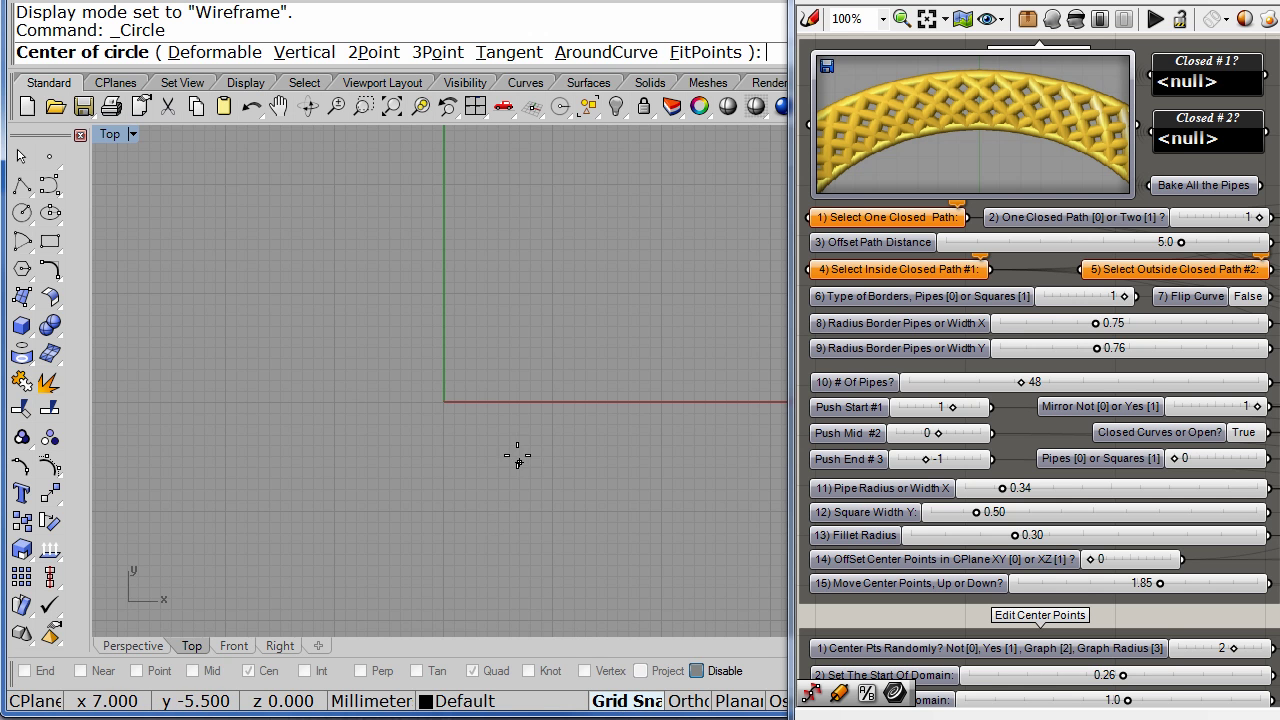
left_click(443, 402)
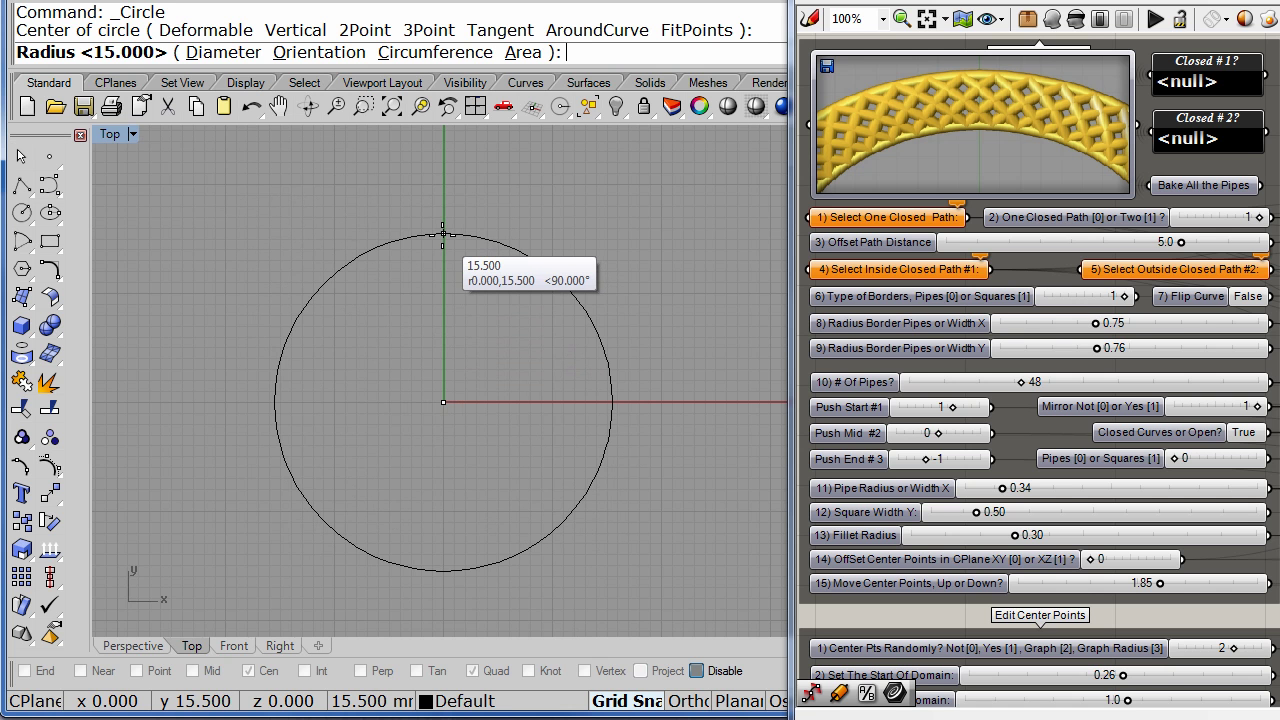
left_click(442, 239)
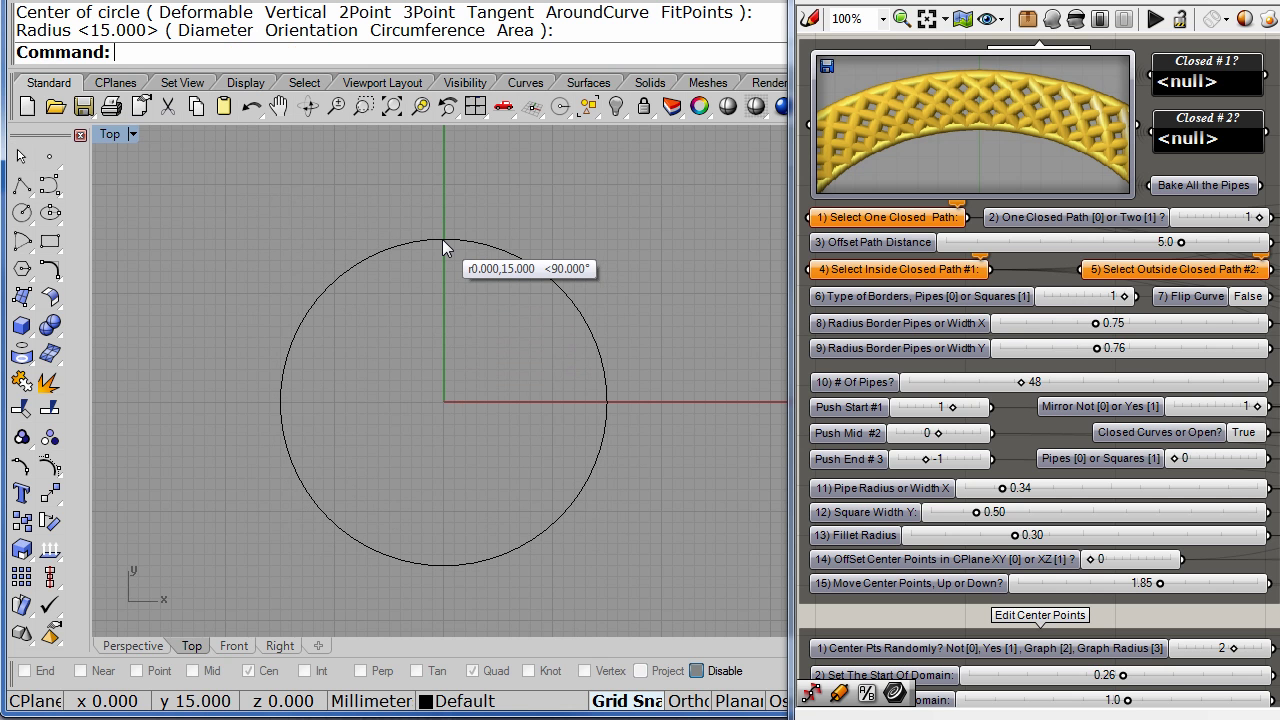
Step: Draw an ellipse around the circle, centred at 0,-7, with its first axis reaching 28.5 mm along the Y axis
left_click(52, 213)
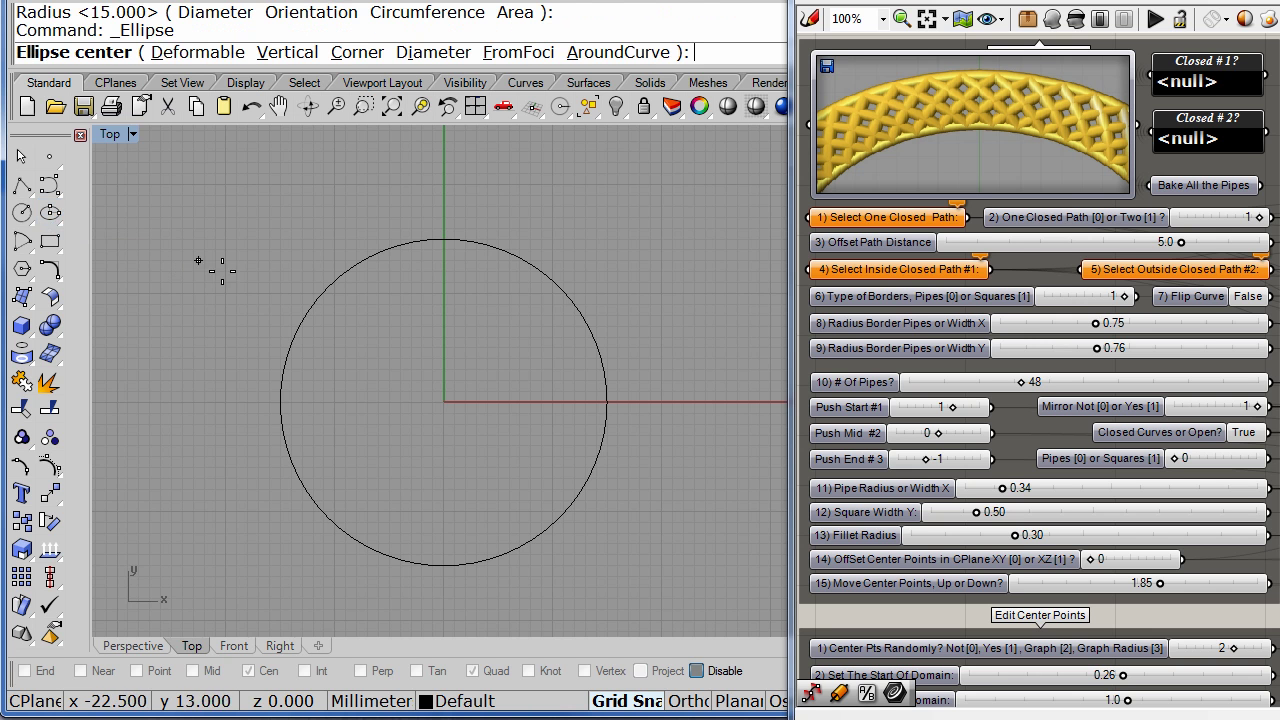
scroll(449, 430, "down", 1)
right_click_drag(449, 443, 463, 388)
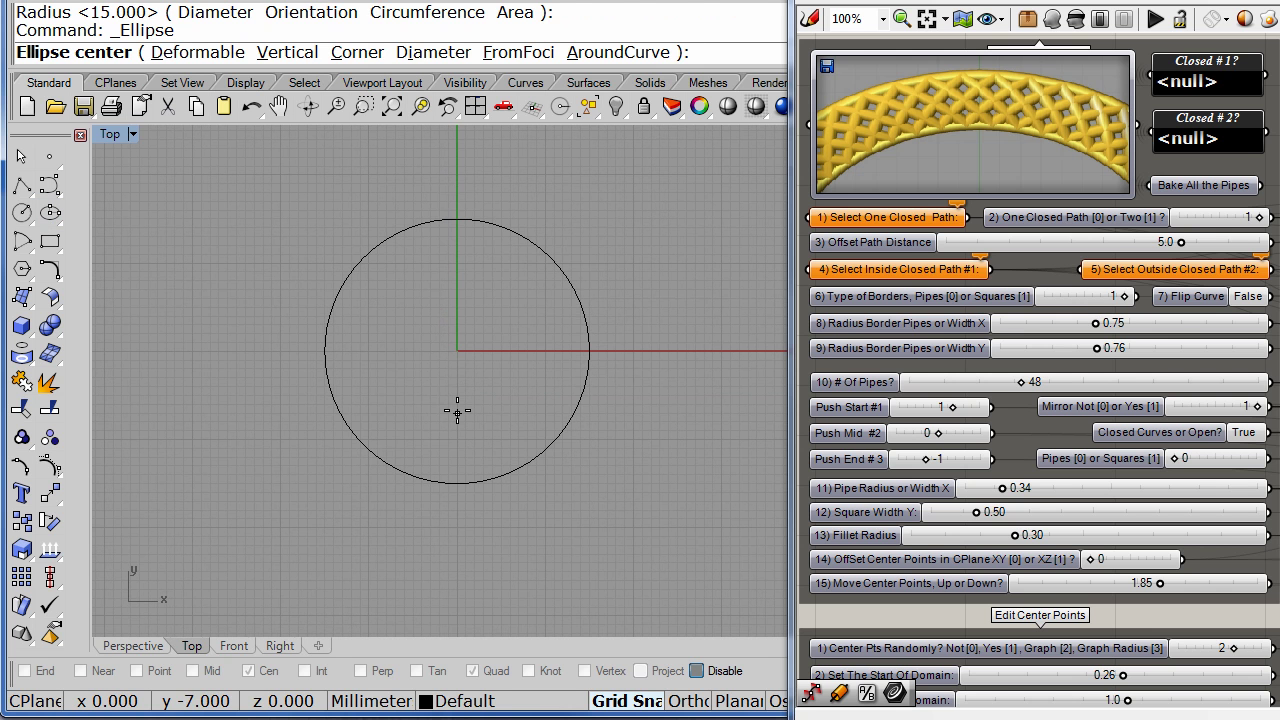
left_click(457, 411)
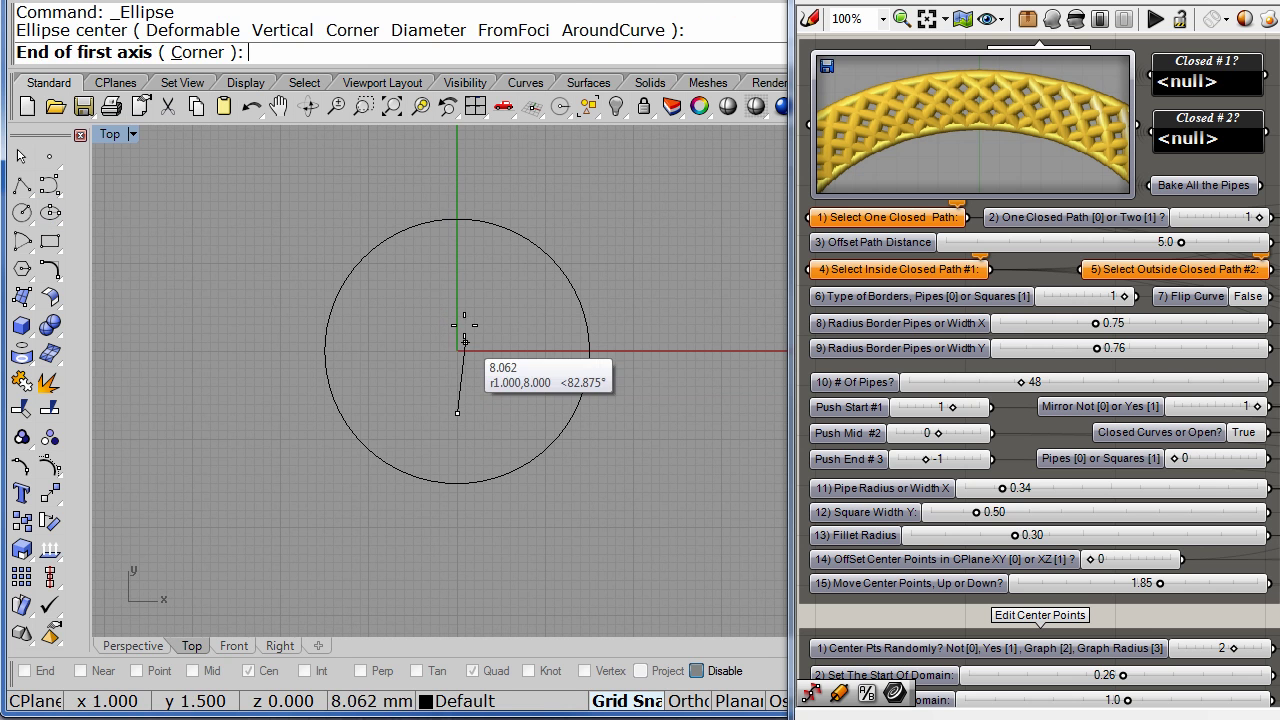
left_click(457, 160)
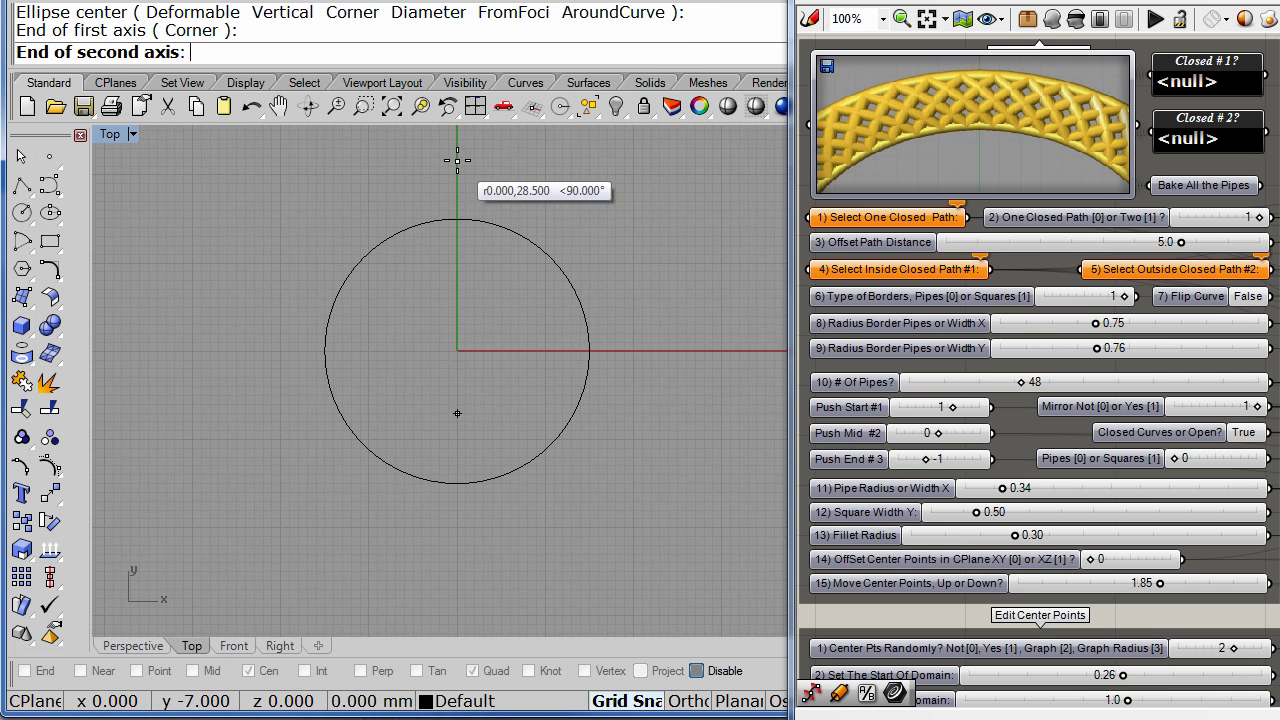
left_click(651, 304)
right_click_drag(497, 394, 507, 374)
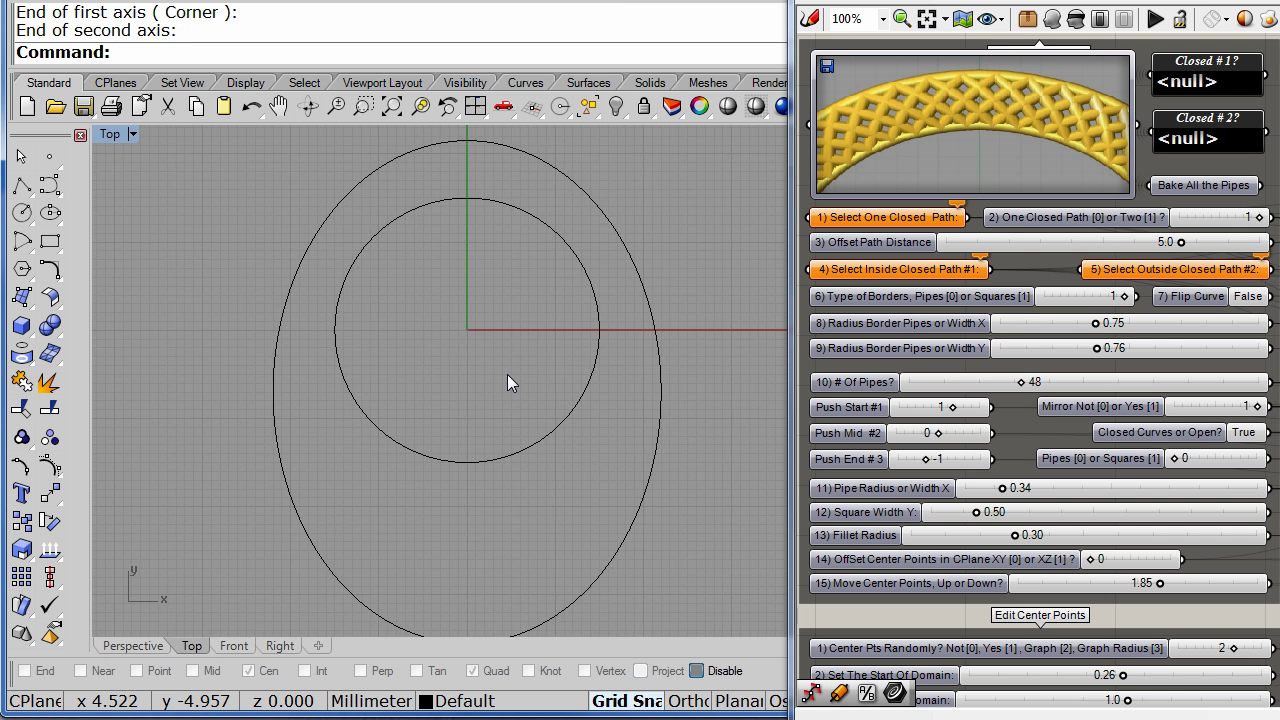
scroll(507, 374, "down", 3)
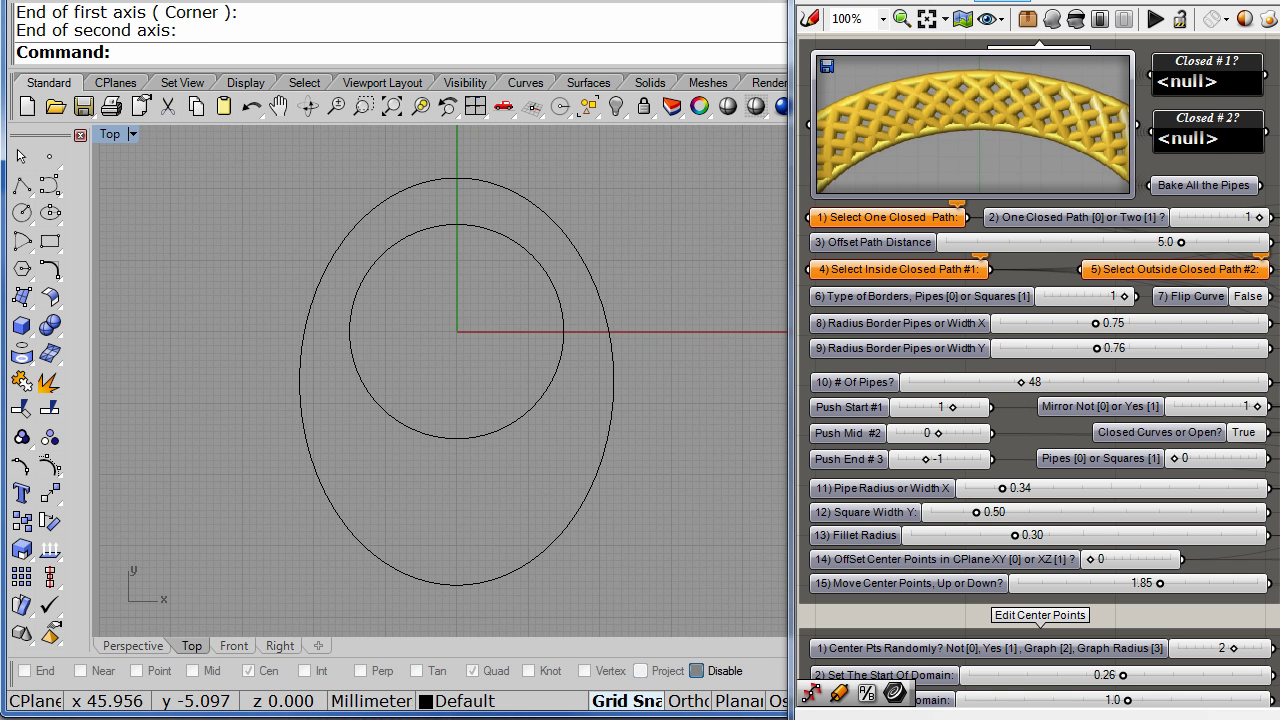
Step: Reset the Grasshopper definition by restoring its saved state
left_click(990, 5)
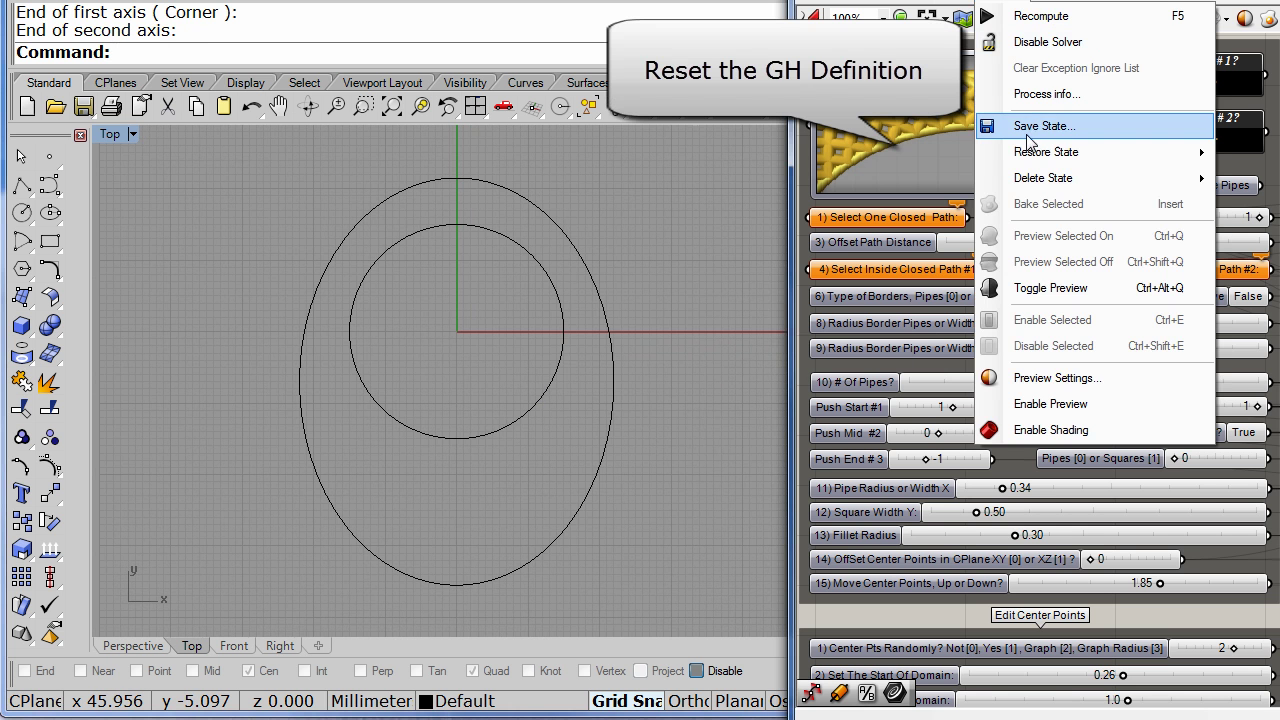
mouse_move(1030, 158)
left_click(1256, 151)
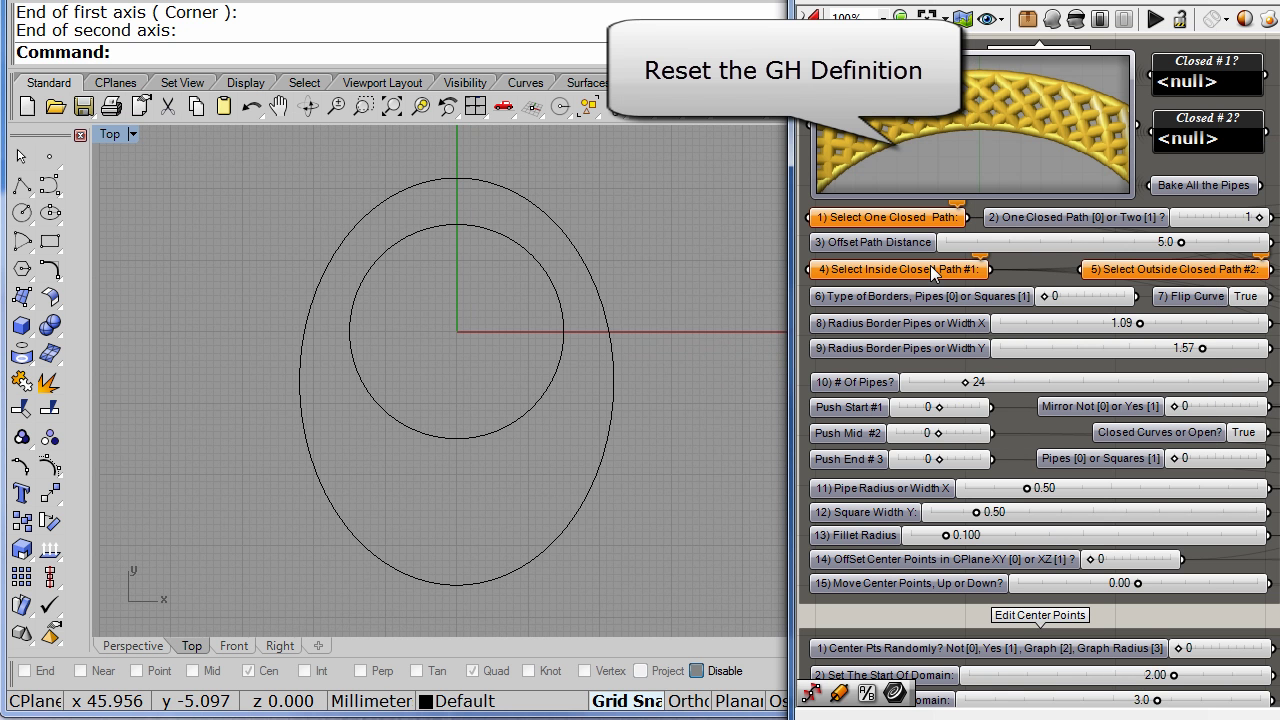
Step: Assign the circle as inside closed path #1 and the ellipse as outside closed path #2
right_click(900, 273)
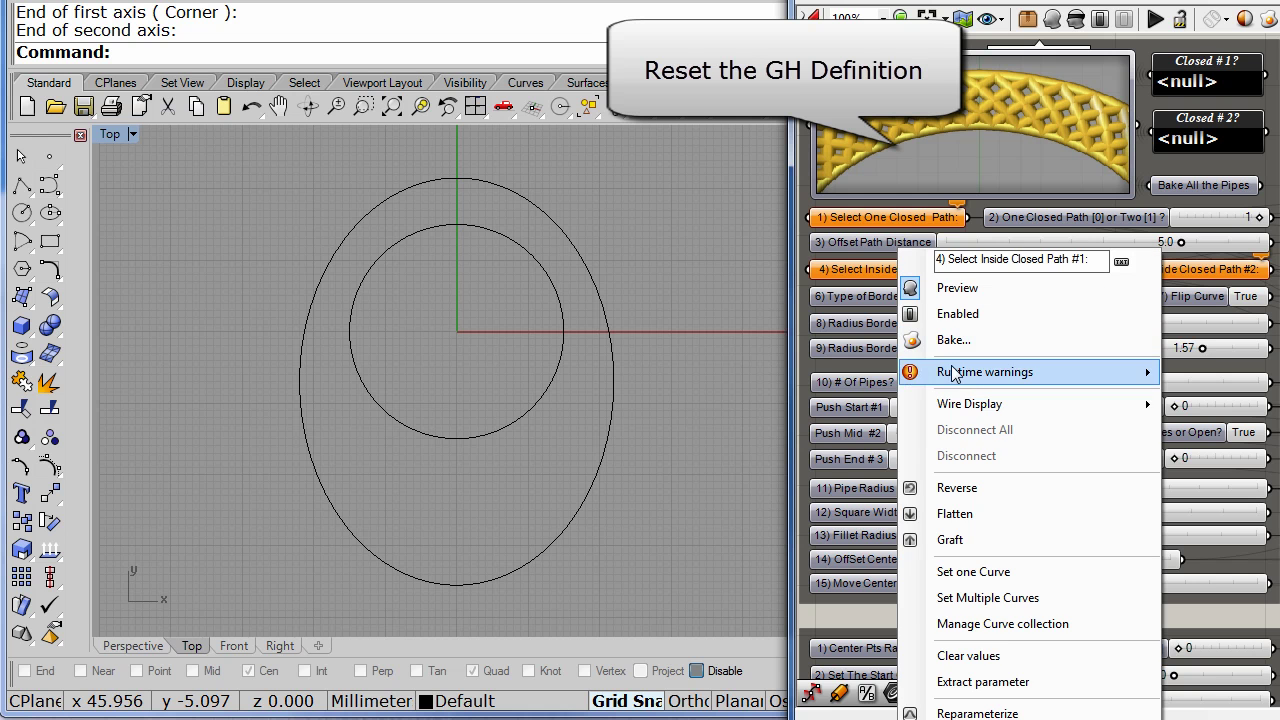
left_click(973, 571)
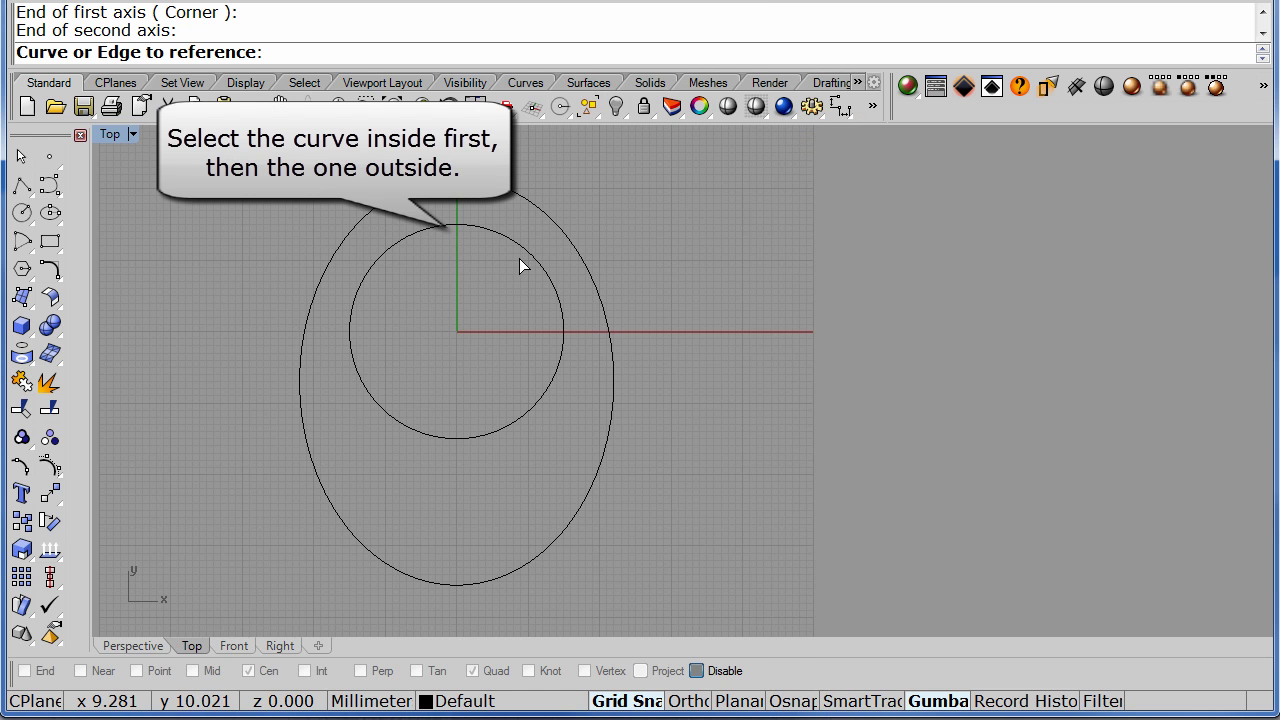
left_click(468, 228)
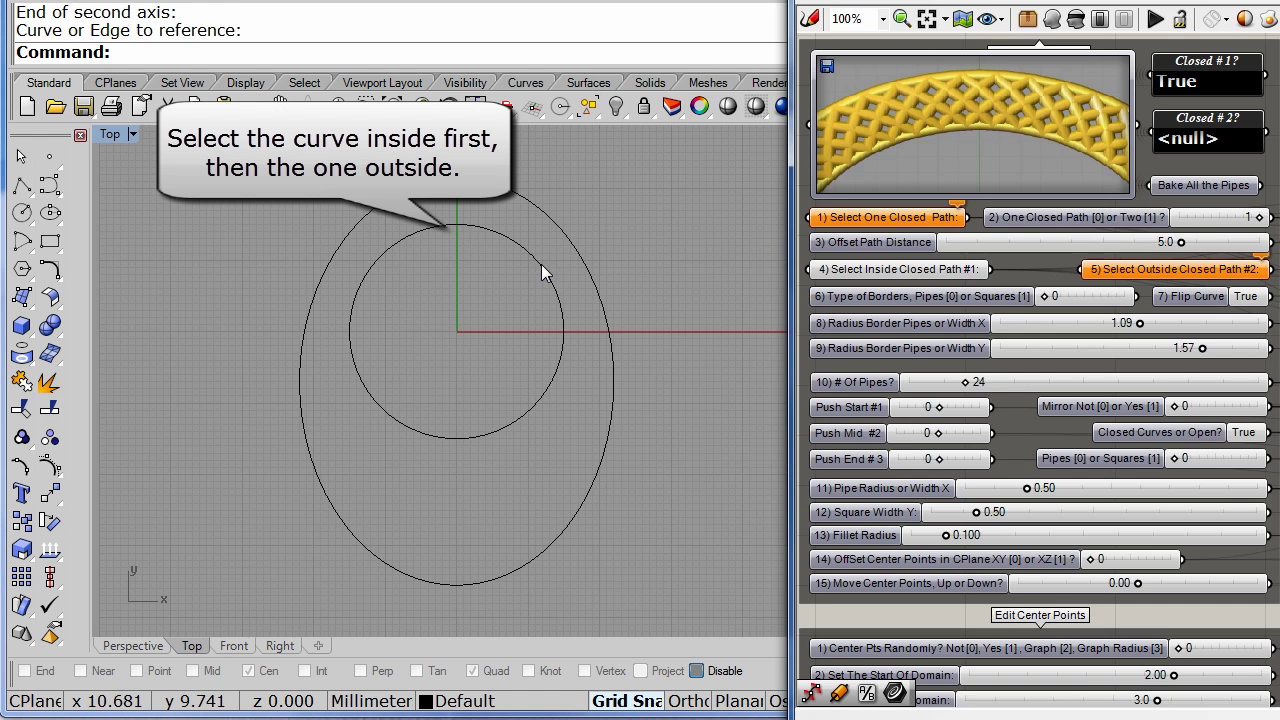
right_click(1113, 278)
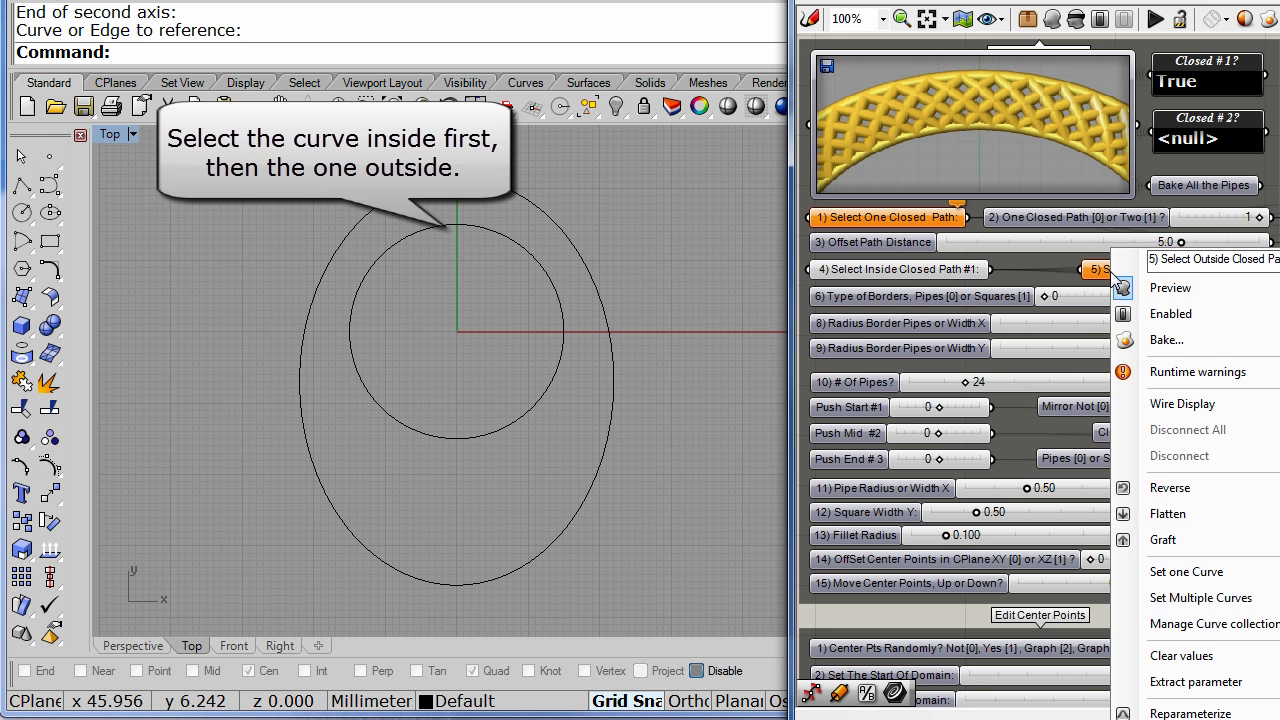
left_click(1110, 571)
left_click(471, 179)
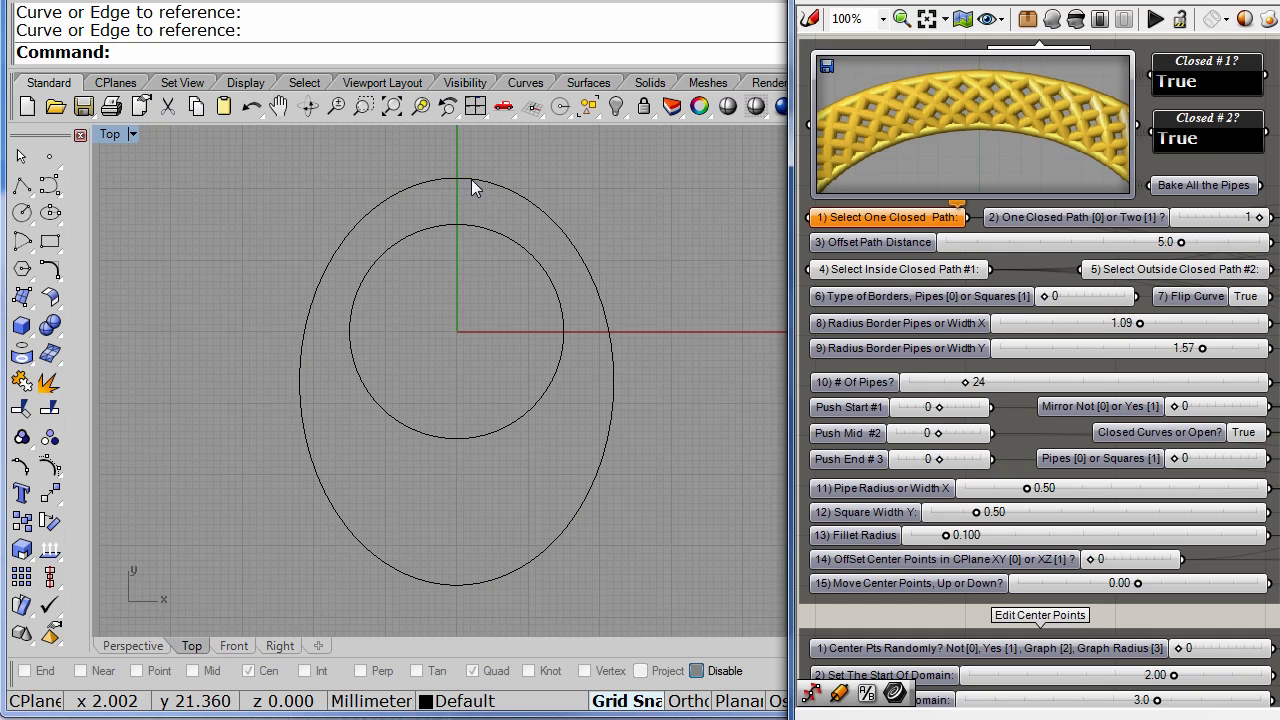
Step: Turn on the shaded preview and set the border type to 1 for squares
left_click(1217, 19)
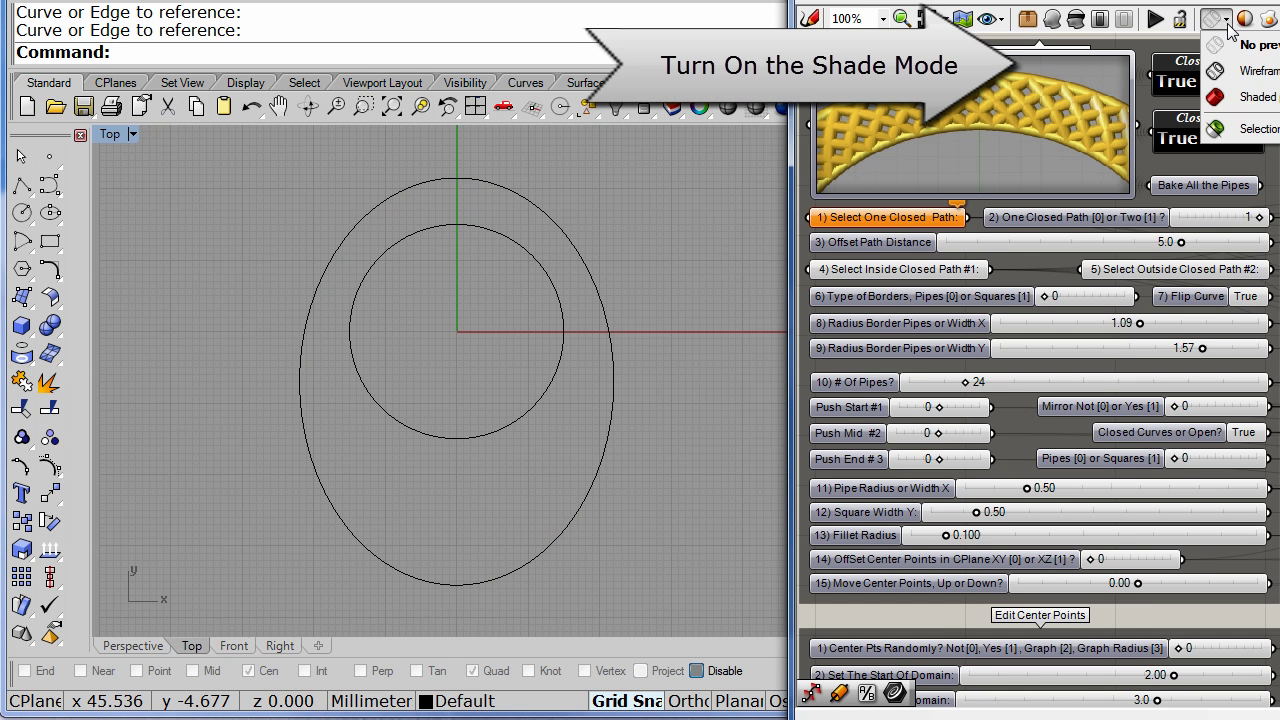
left_click(1243, 102)
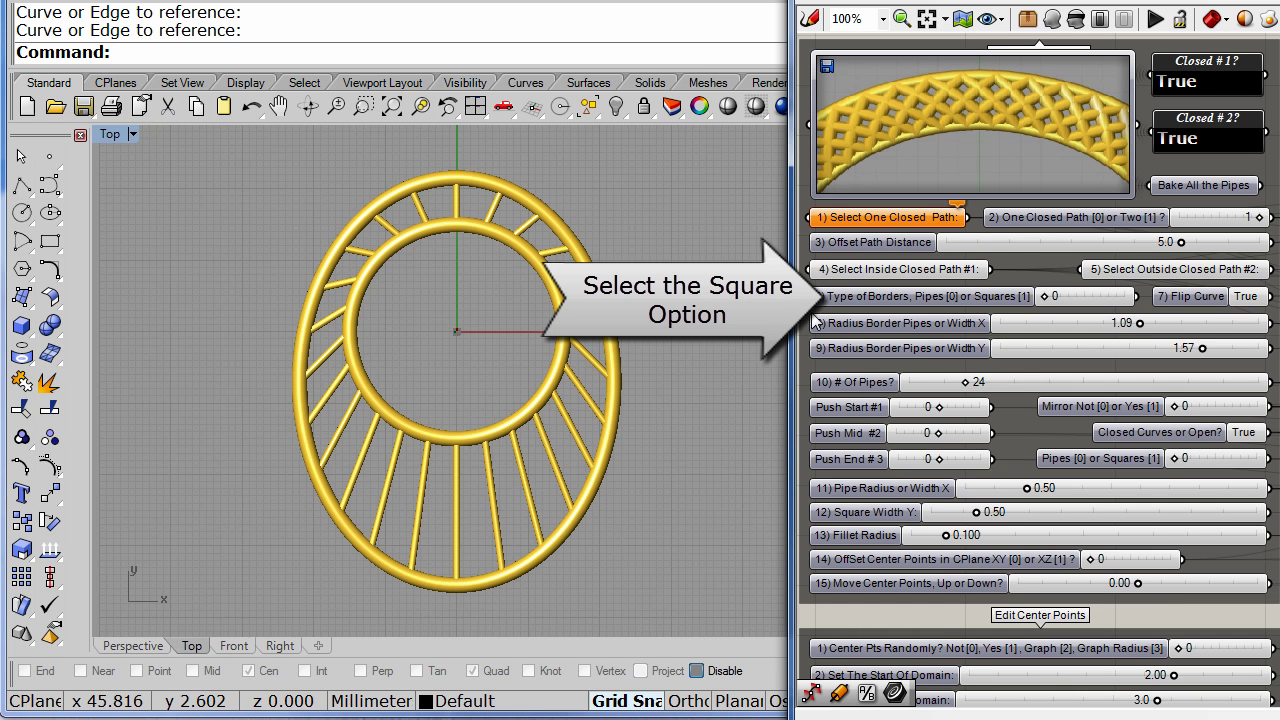
left_click_drag(1051, 295, 1108, 298)
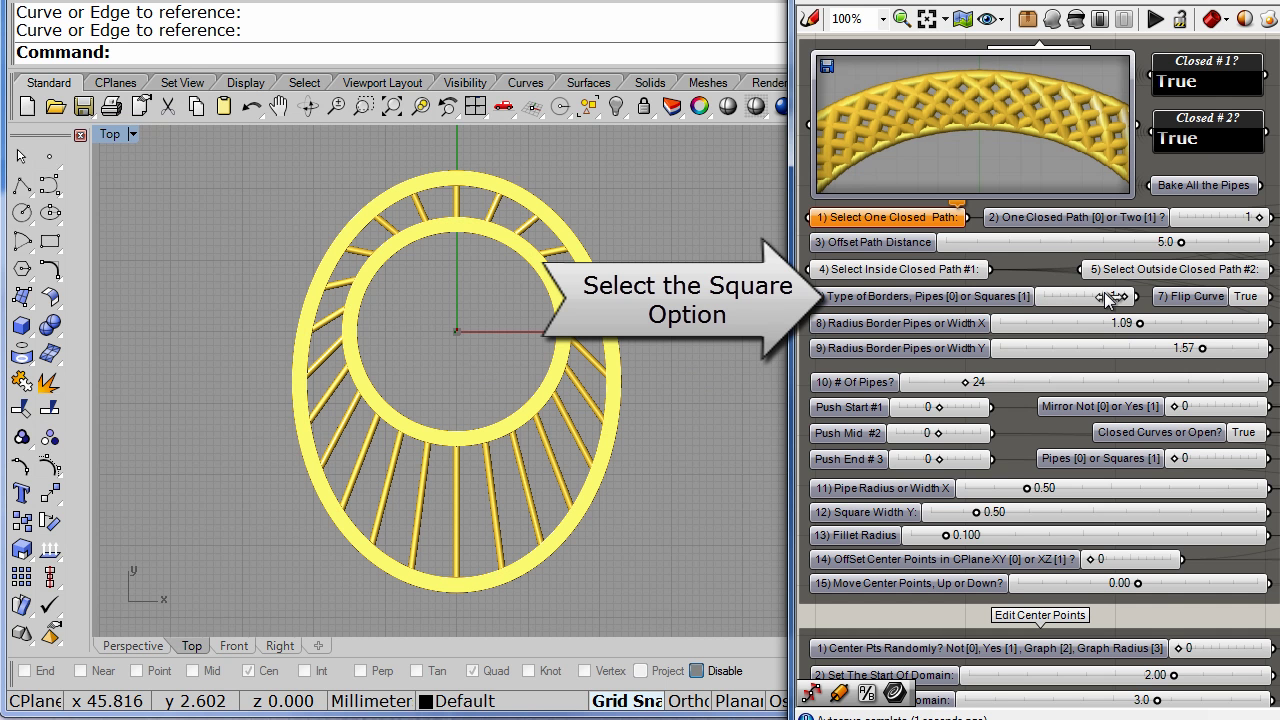
Step: Show the model in the Perspective view and hide the construction grid
left_click(122, 645)
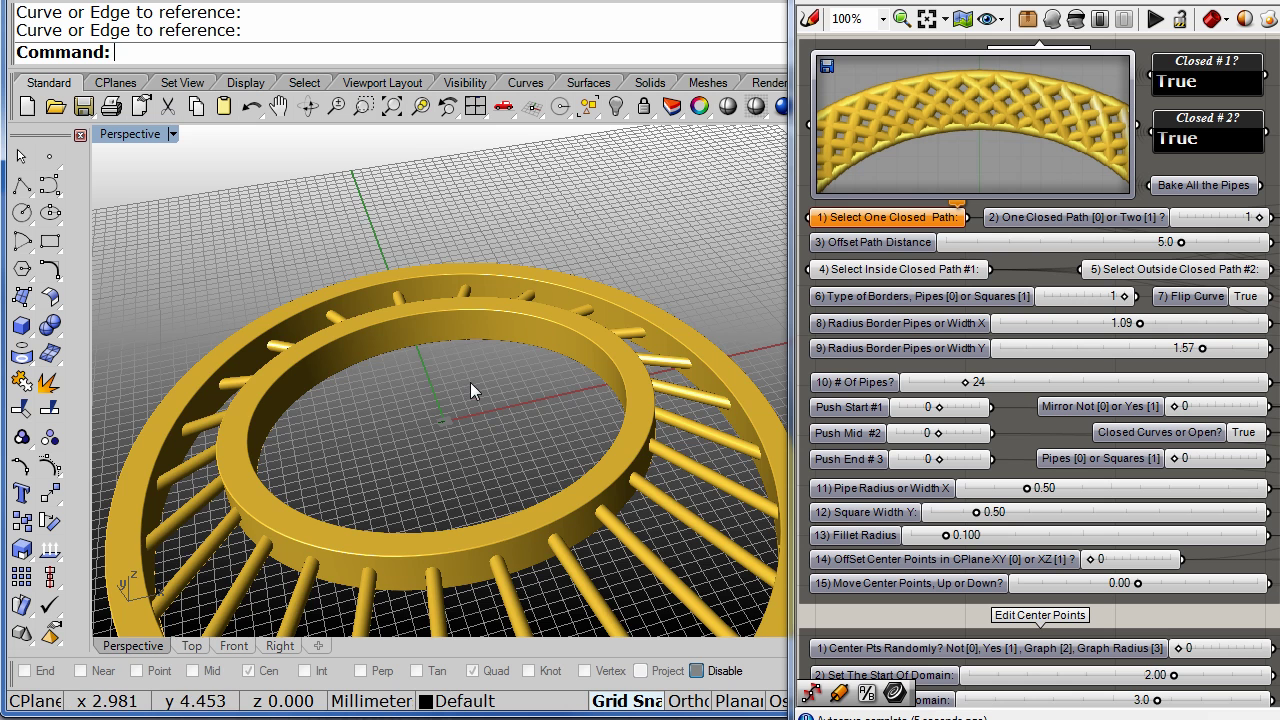
scroll(466, 366, "down", 5)
right_click_drag(517, 444, 320, 443)
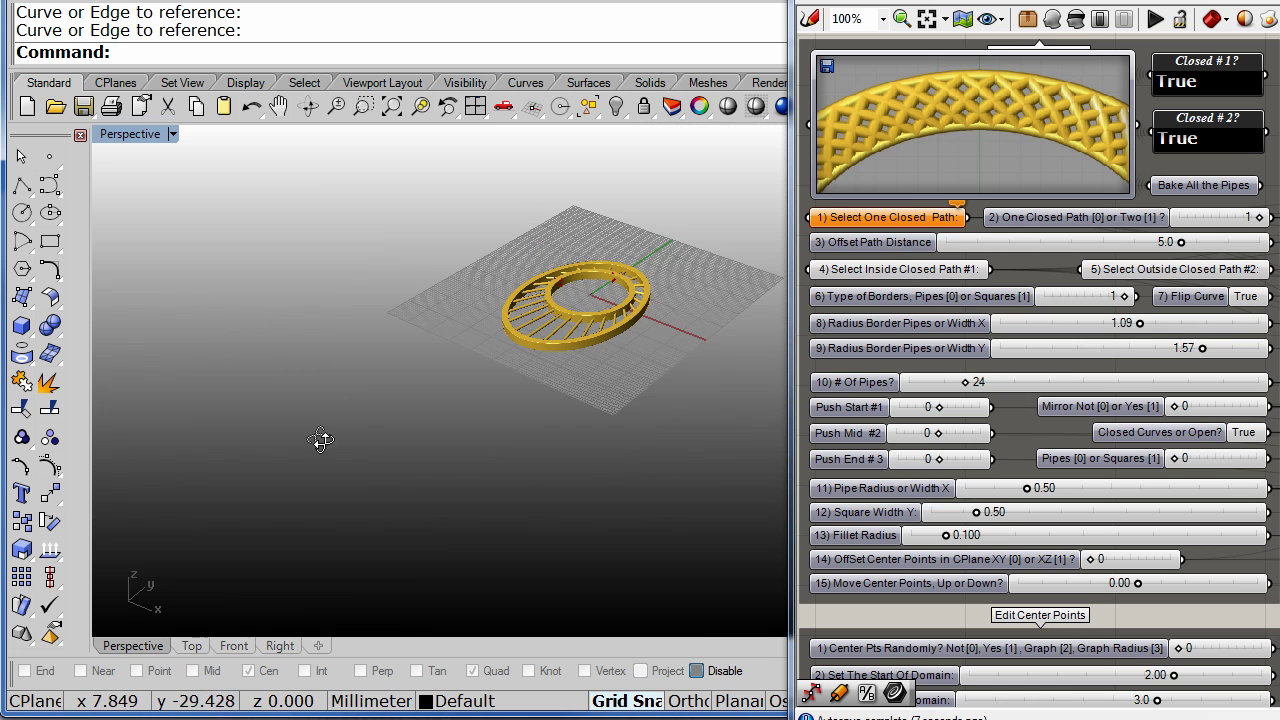
right_click_drag(696, 232, 650, 273)
scroll(650, 273, "up", 10)
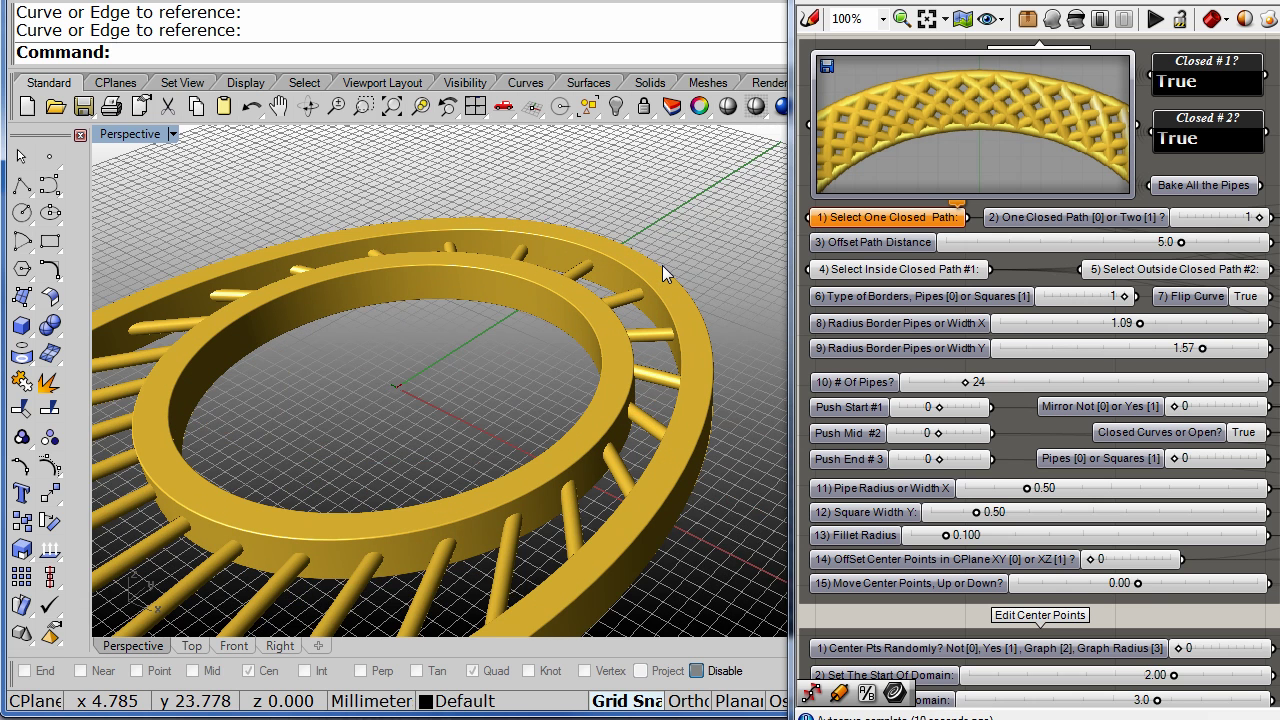
key("F7")
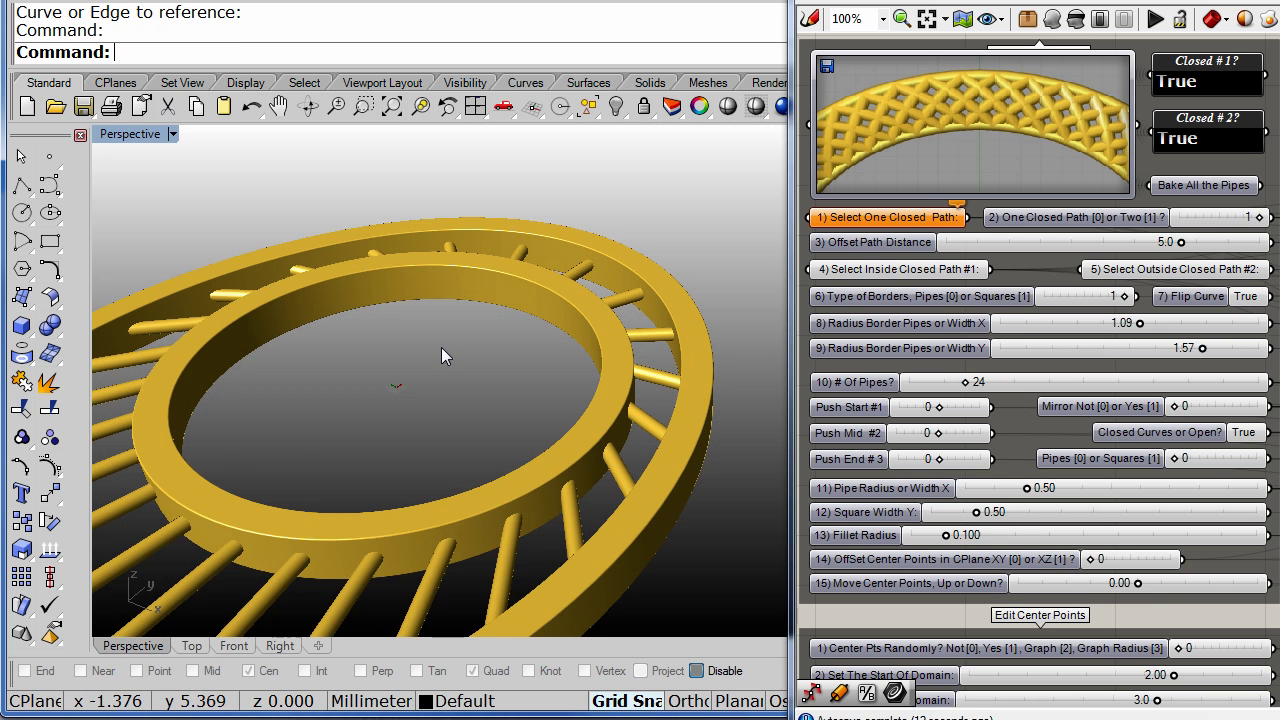
Step: Set the border width X to 0.60 and the border width Y to 0.86
right_click_drag(465, 345, 597, 353)
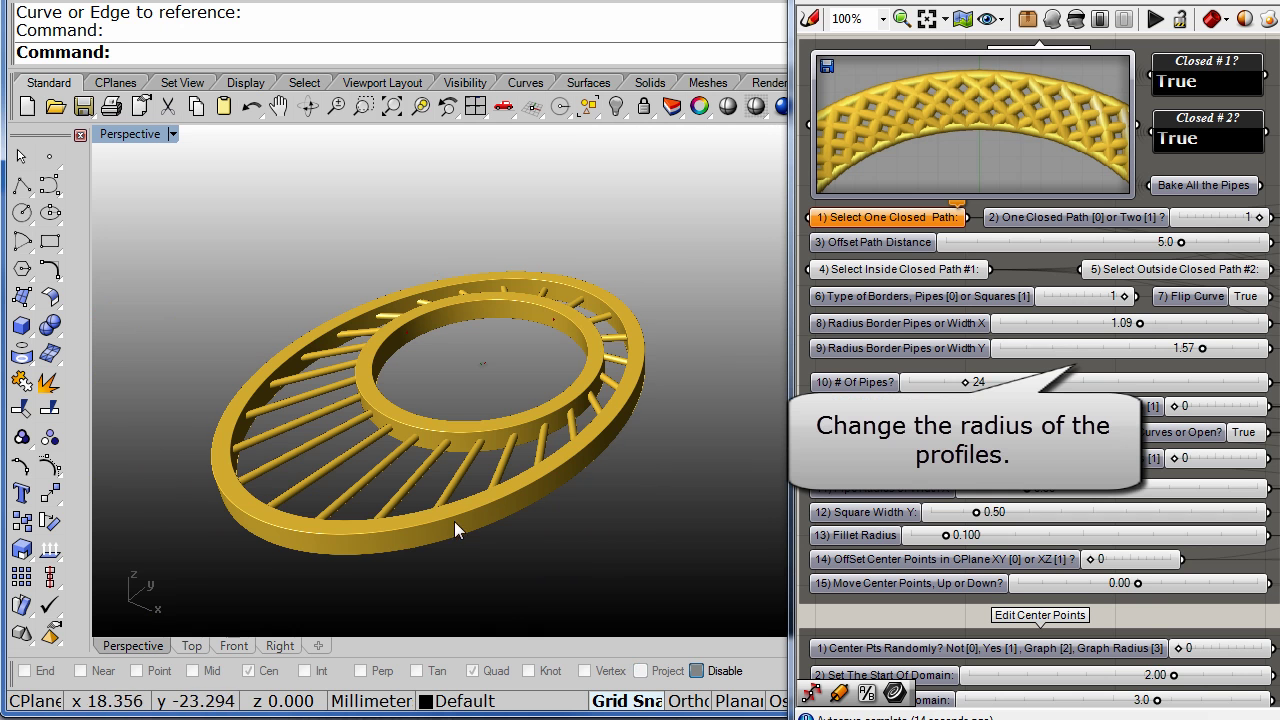
right_click_drag(454, 528, 430, 553)
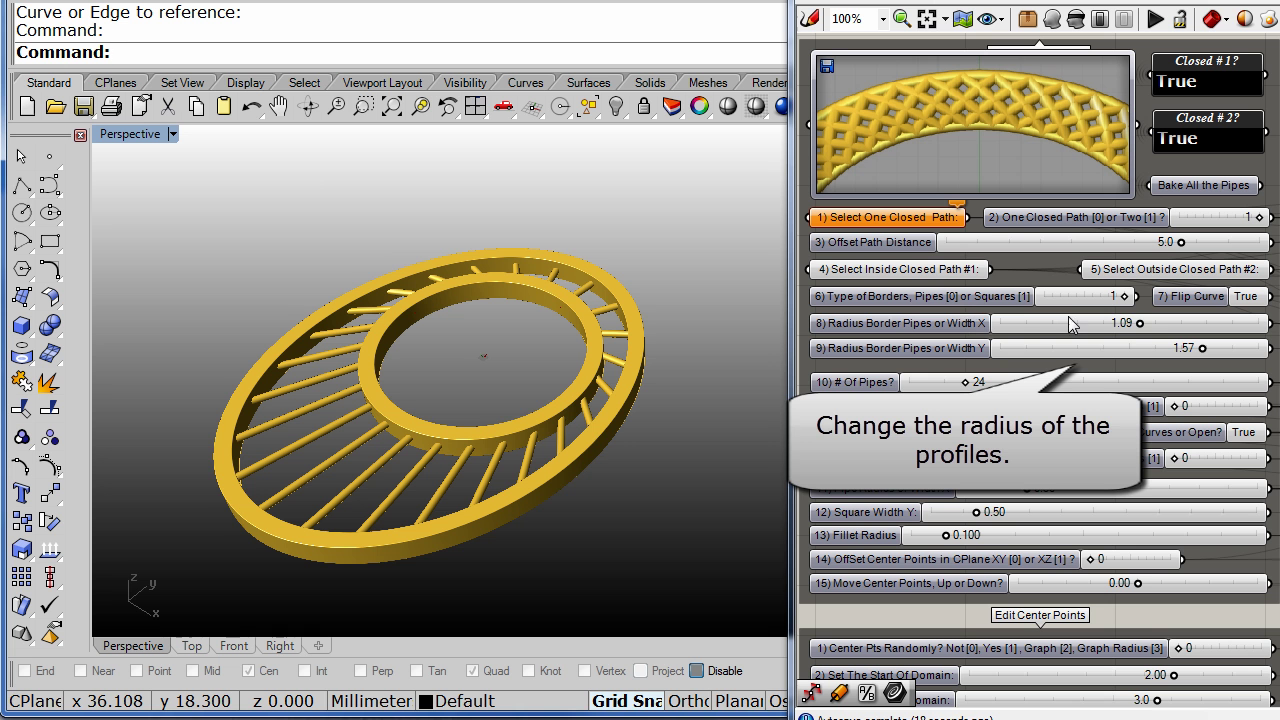
left_click_drag(1140, 325, 1077, 326)
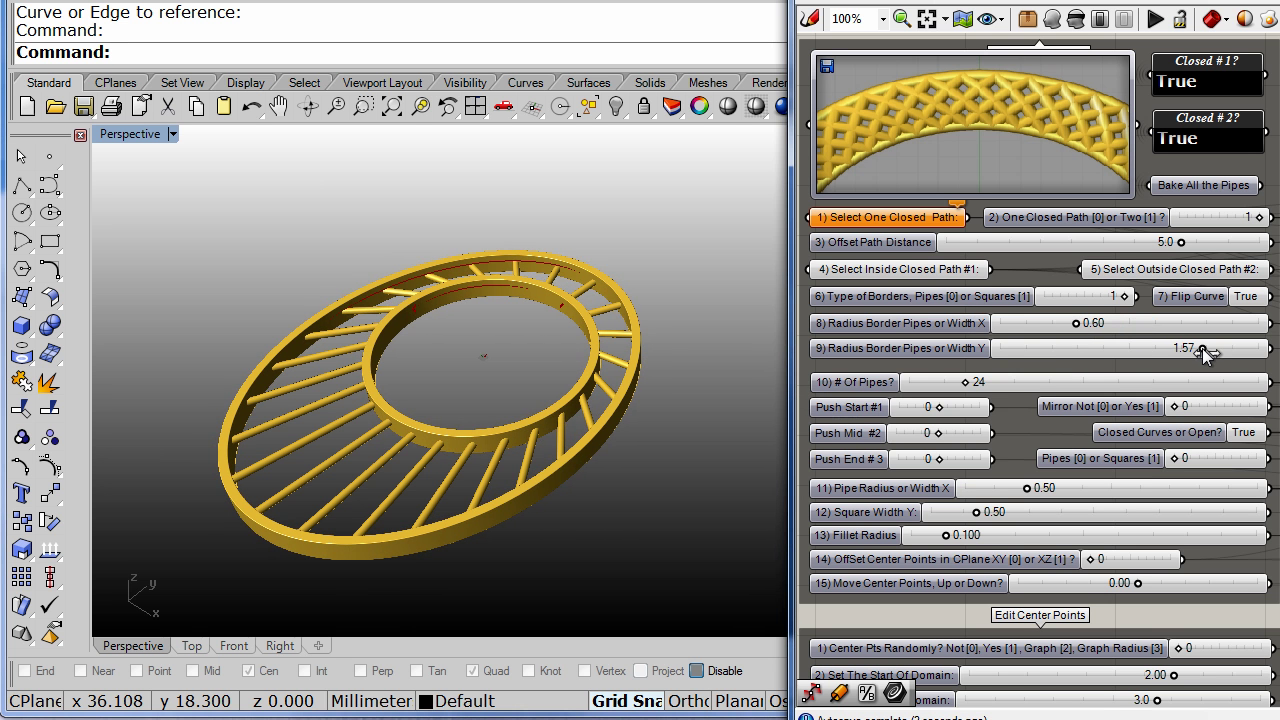
left_click_drag(1202, 348, 1112, 354)
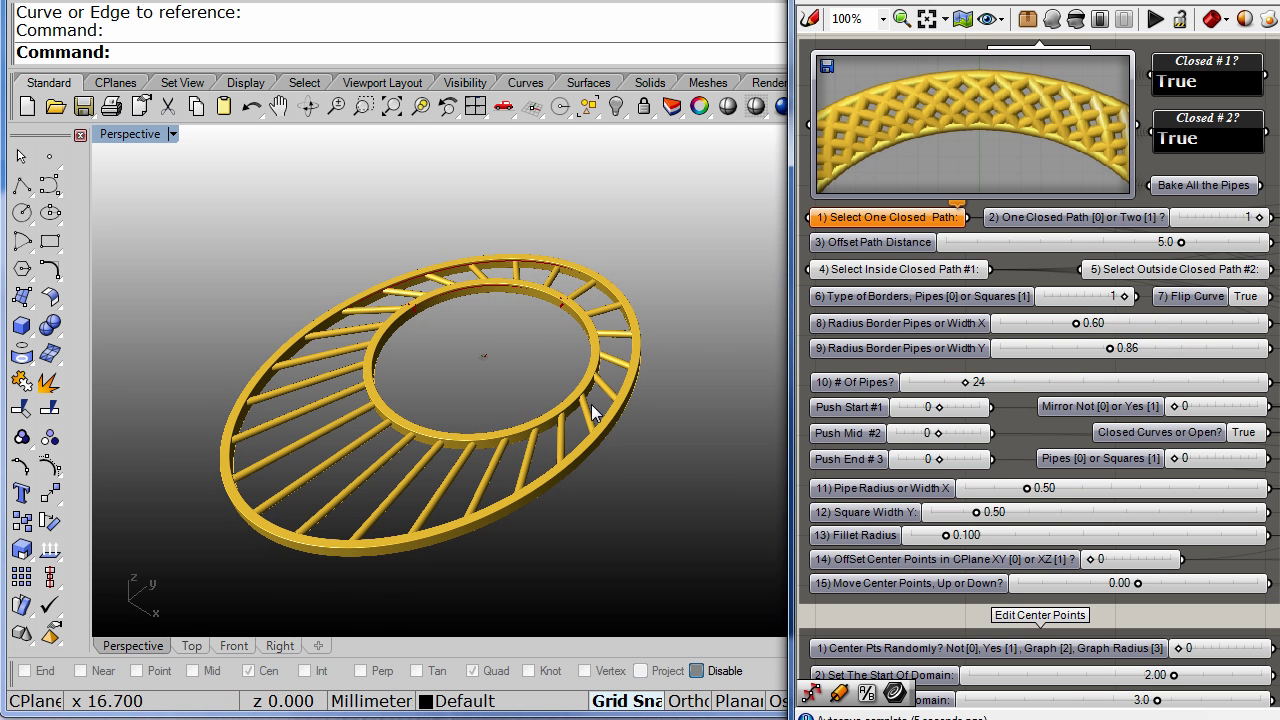
Step: Set the number of pipes to 30 and their section type to 1 for squares
left_click(426, 393)
scroll(427, 388, "up", 2)
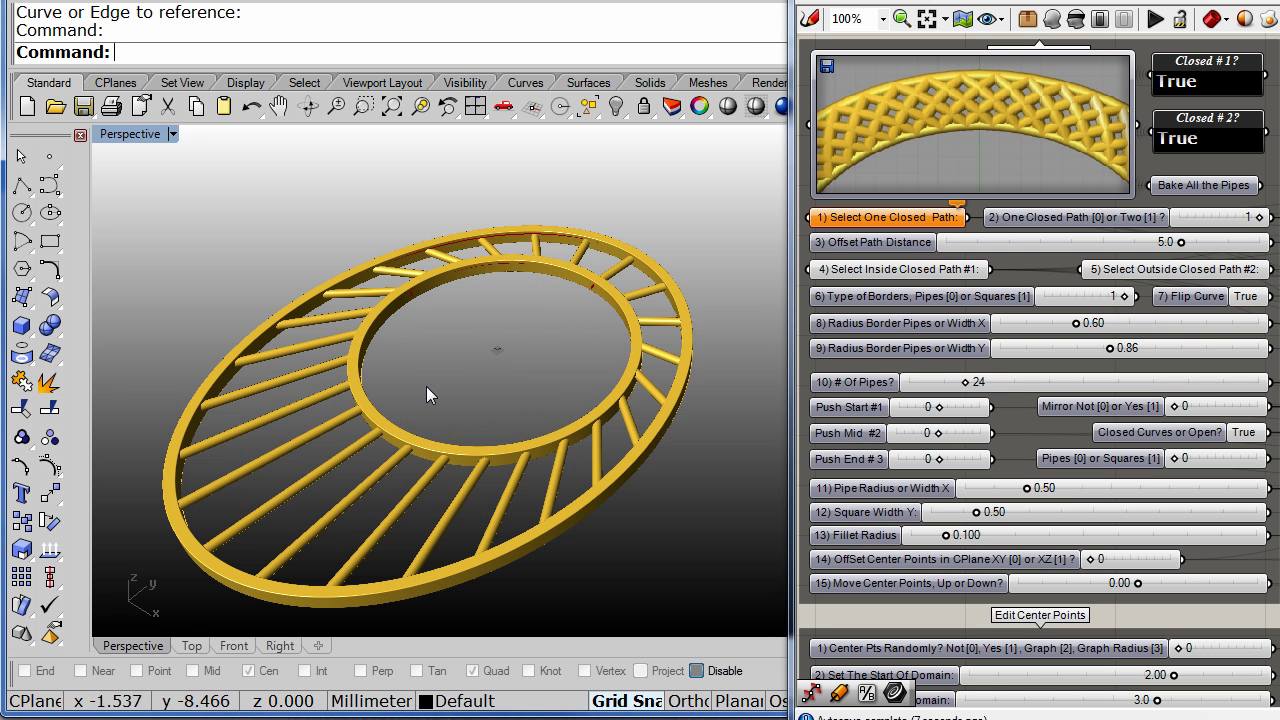
mouse_move(965, 390)
left_mouse_down()
mouse_move(1040, 385)
mouse_move(980, 397)
left_mouse_up()
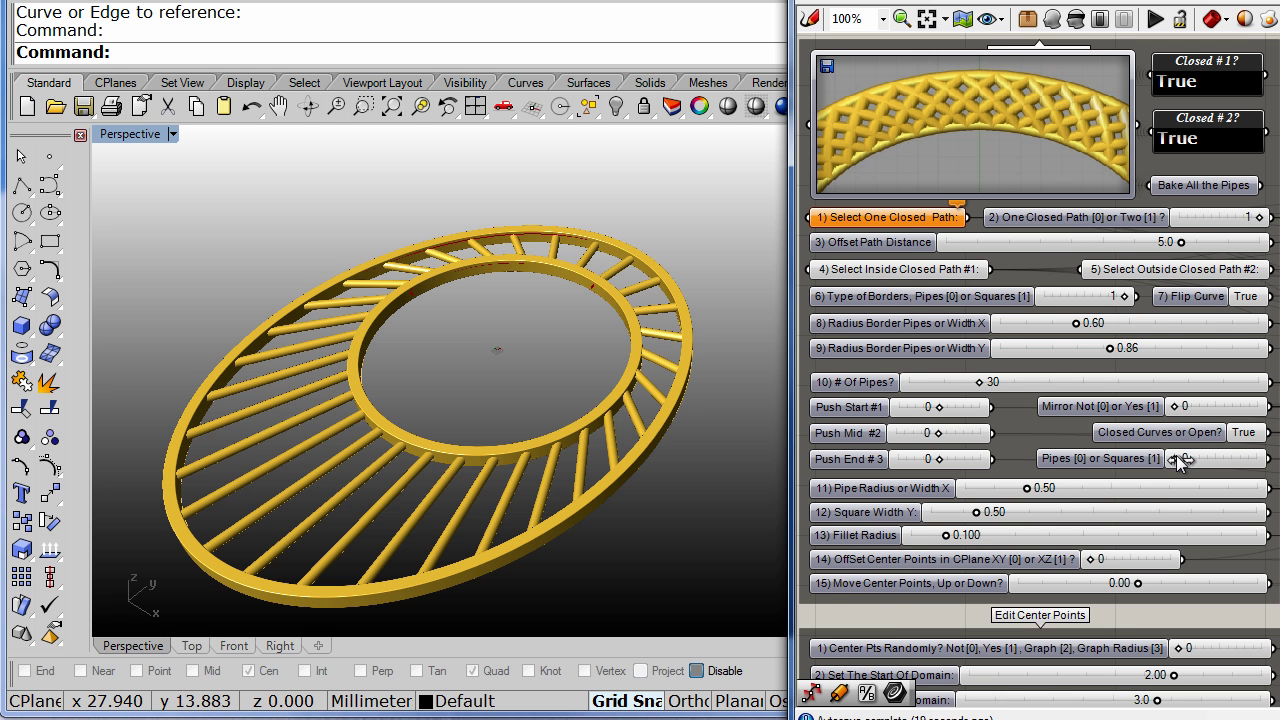
left_click_drag(1176, 457, 1245, 458)
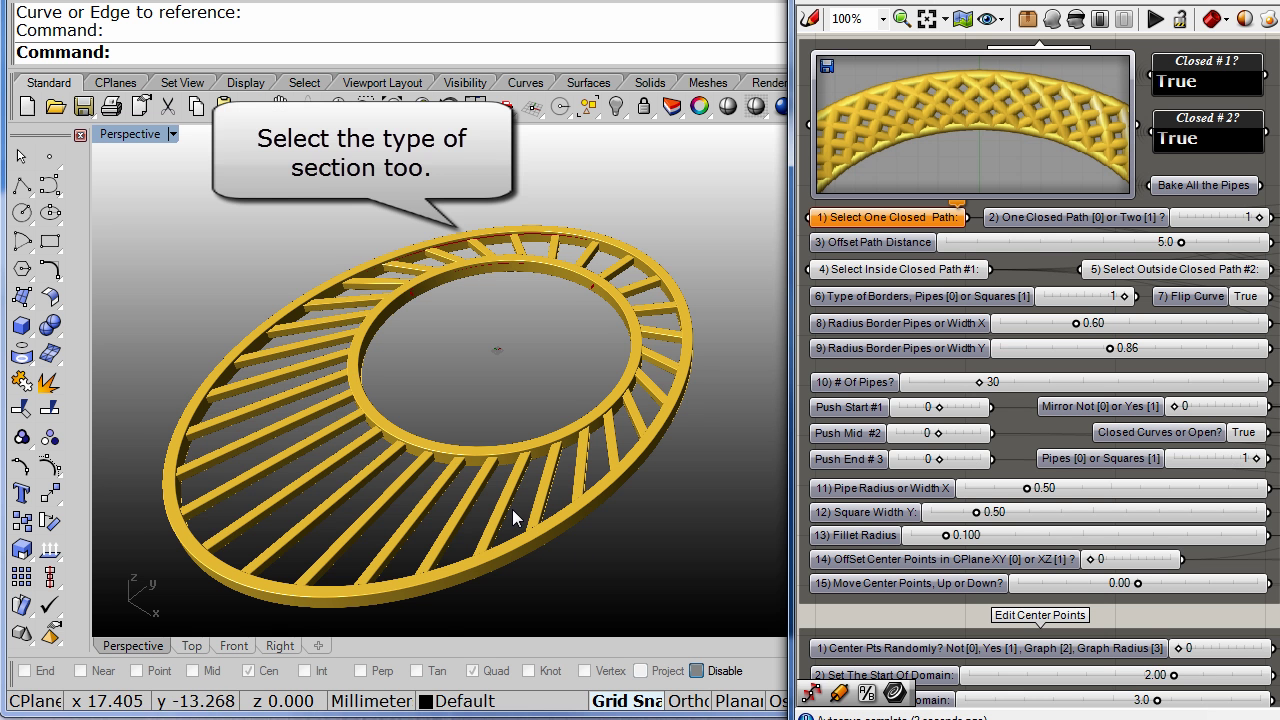
Step: Set the pipes' width X to 0.57 and their fillet radius to 0.155
scroll(522, 511, "up", 5)
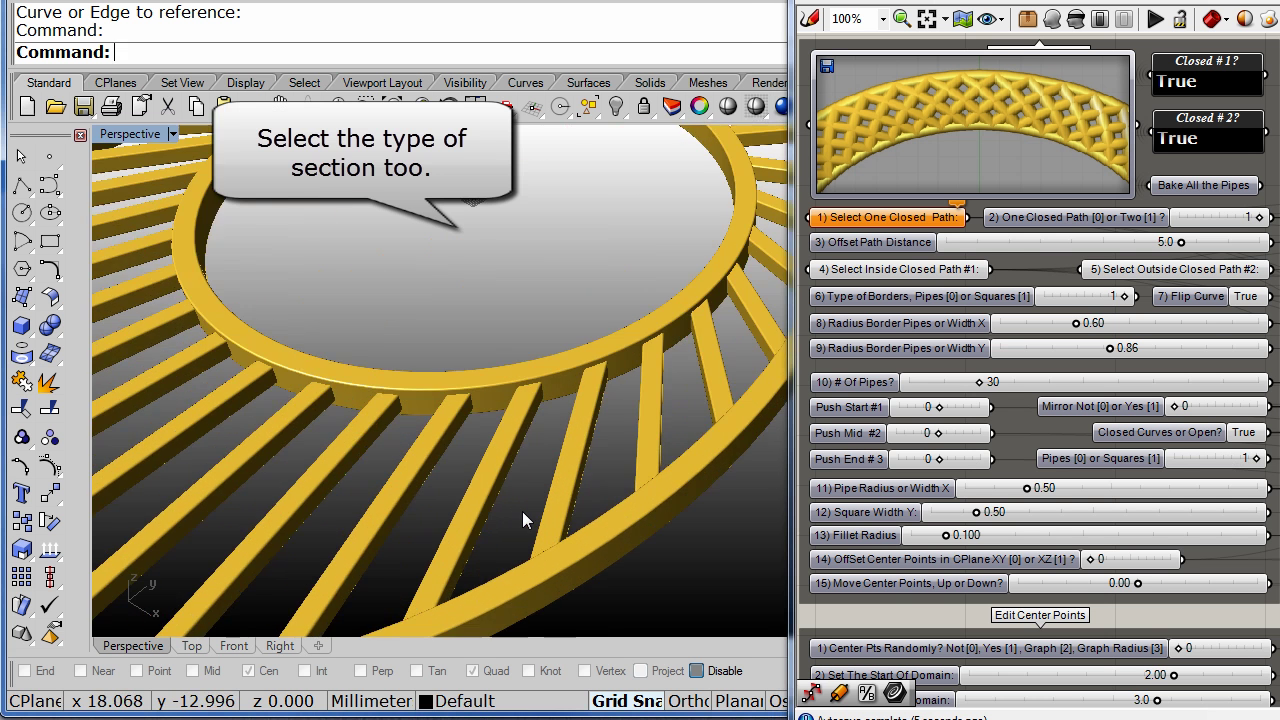
scroll(522, 511, "up", 3)
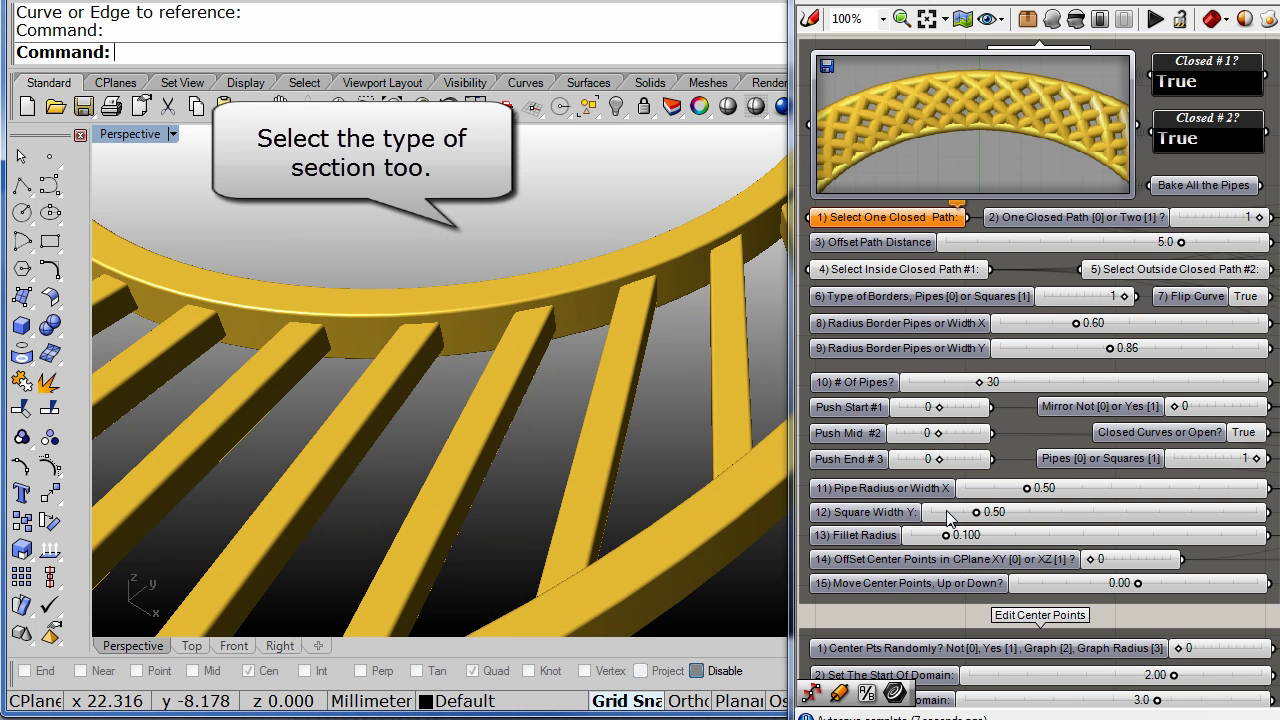
mouse_move(1022, 490)
left_mouse_down()
mouse_move(1072, 490)
mouse_move(1040, 490)
left_mouse_up()
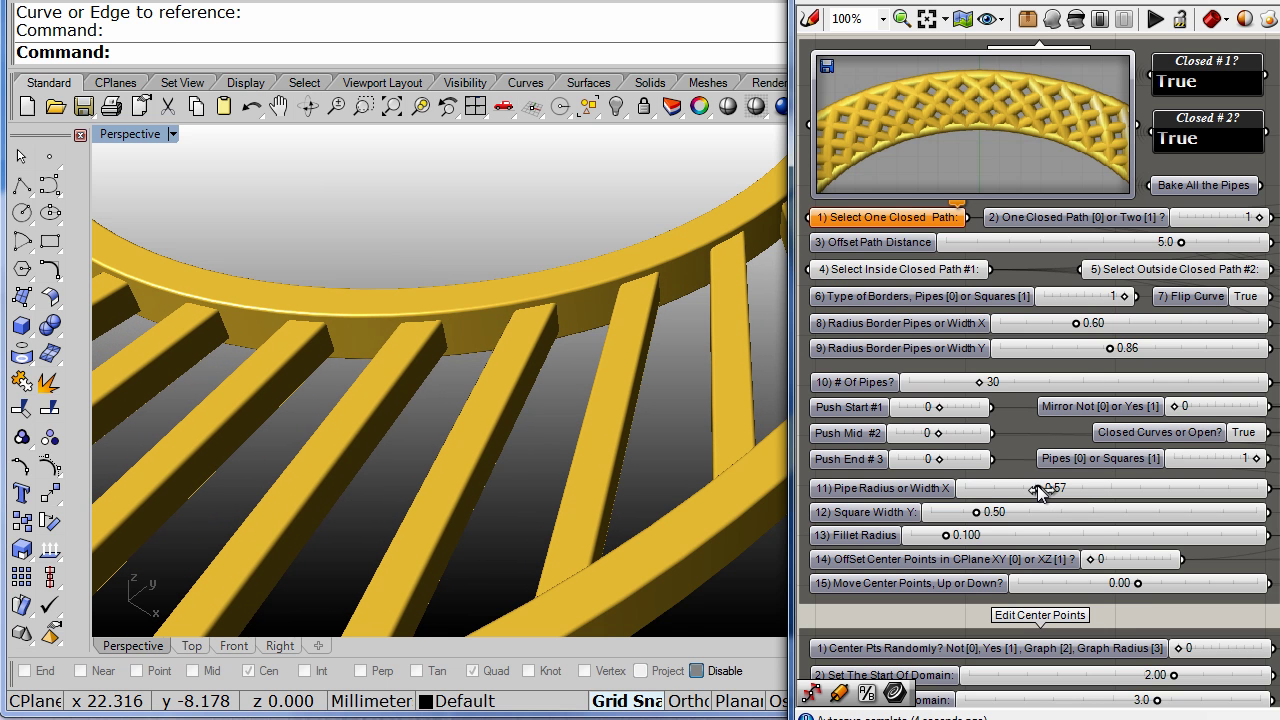
mouse_move(946, 536)
left_mouse_down()
mouse_move(1012, 537)
mouse_move(965, 540)
left_mouse_up()
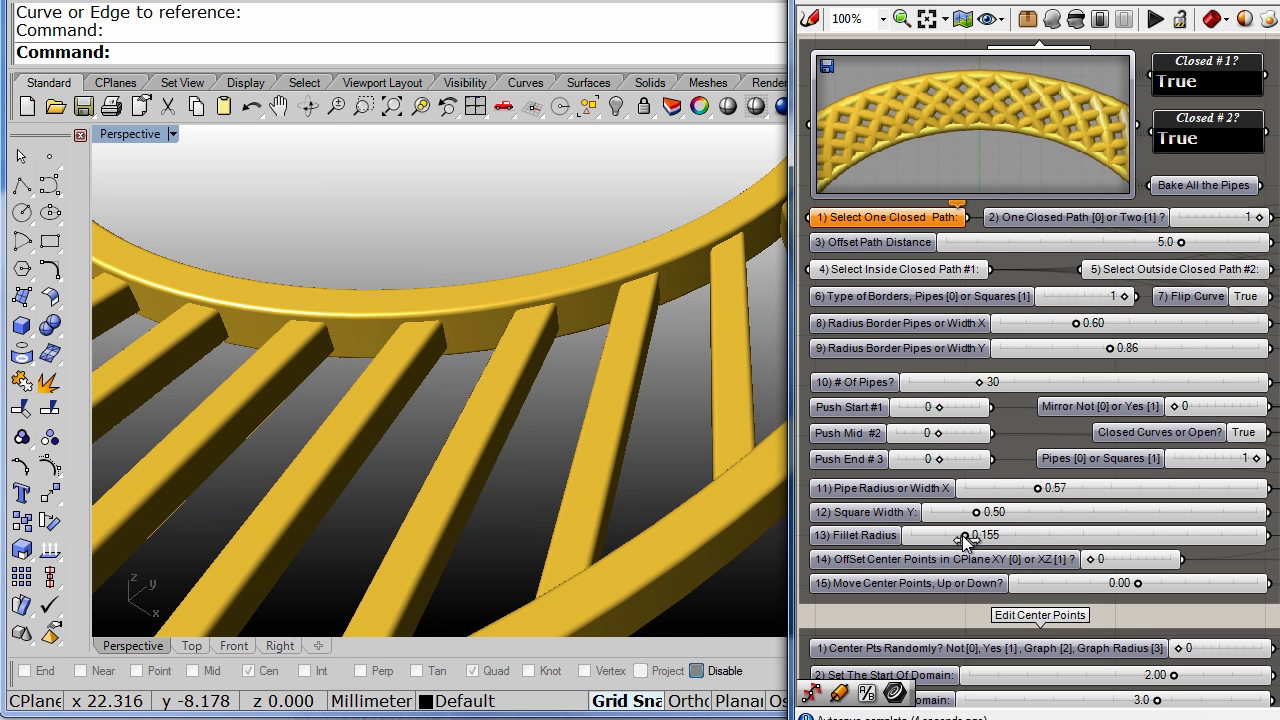
Step: Set the pipes' fillet radius to exactly 0.150
double_click(1068, 535)
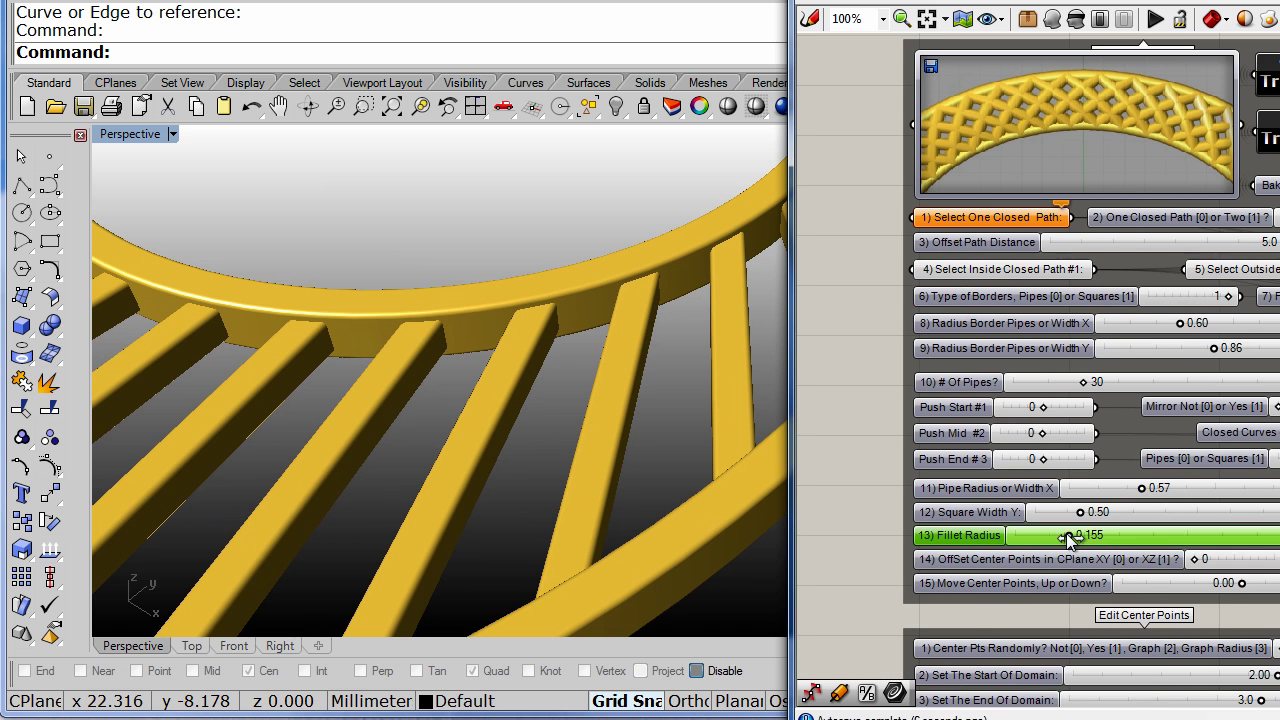
left_click_drag(1228, 536, 1152, 538)
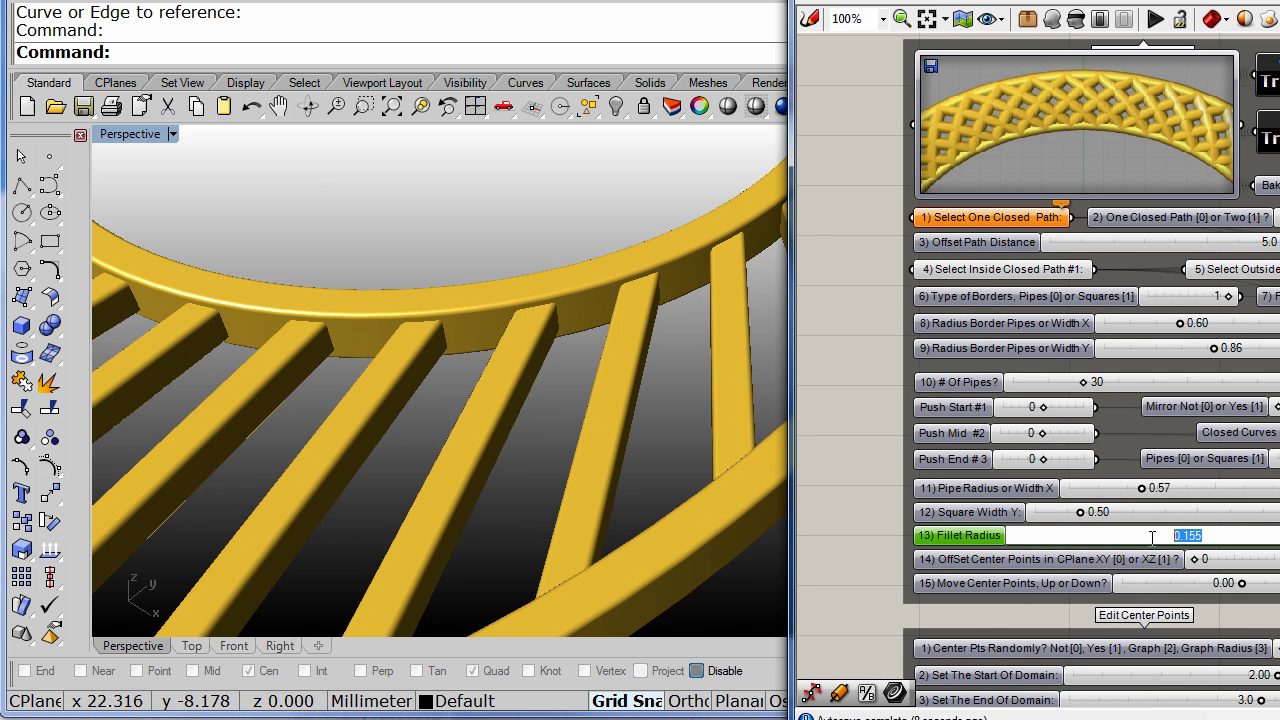
key("BackSpace")
key("Return")
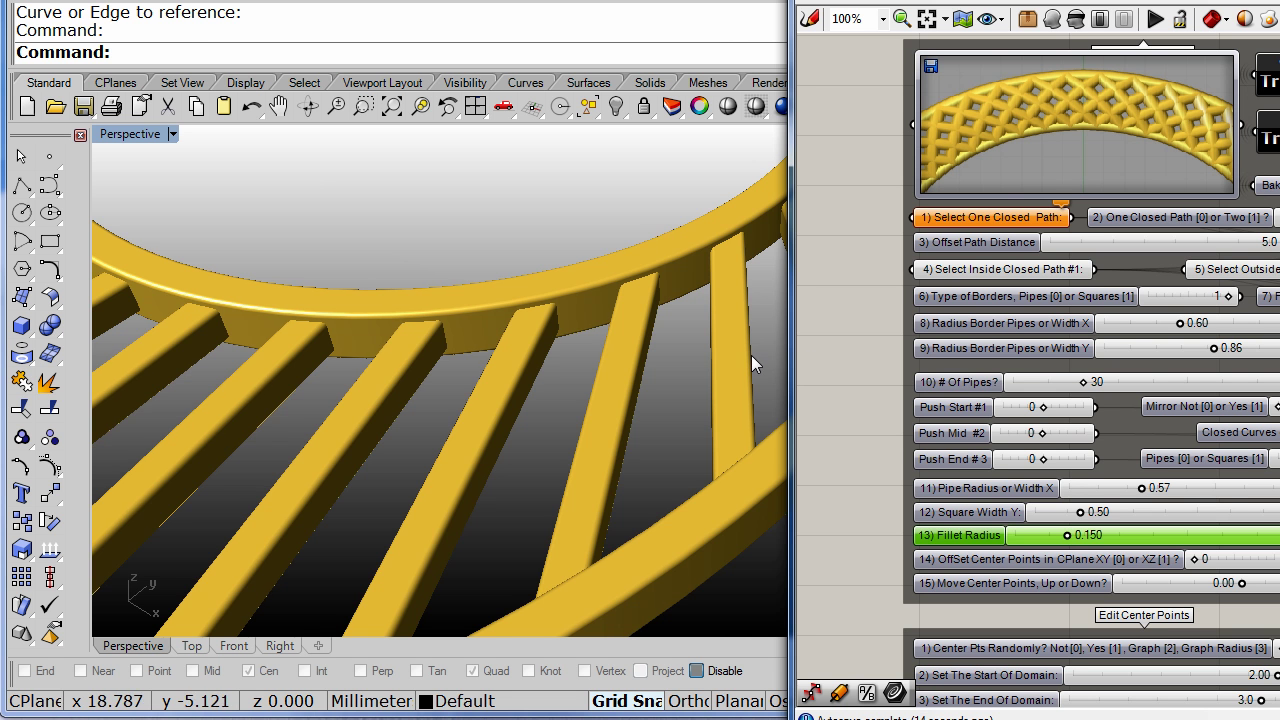
Step: Set the section type of the connecting pipes to 0 for round pipes
right_click_drag(860, 364, 735, 347)
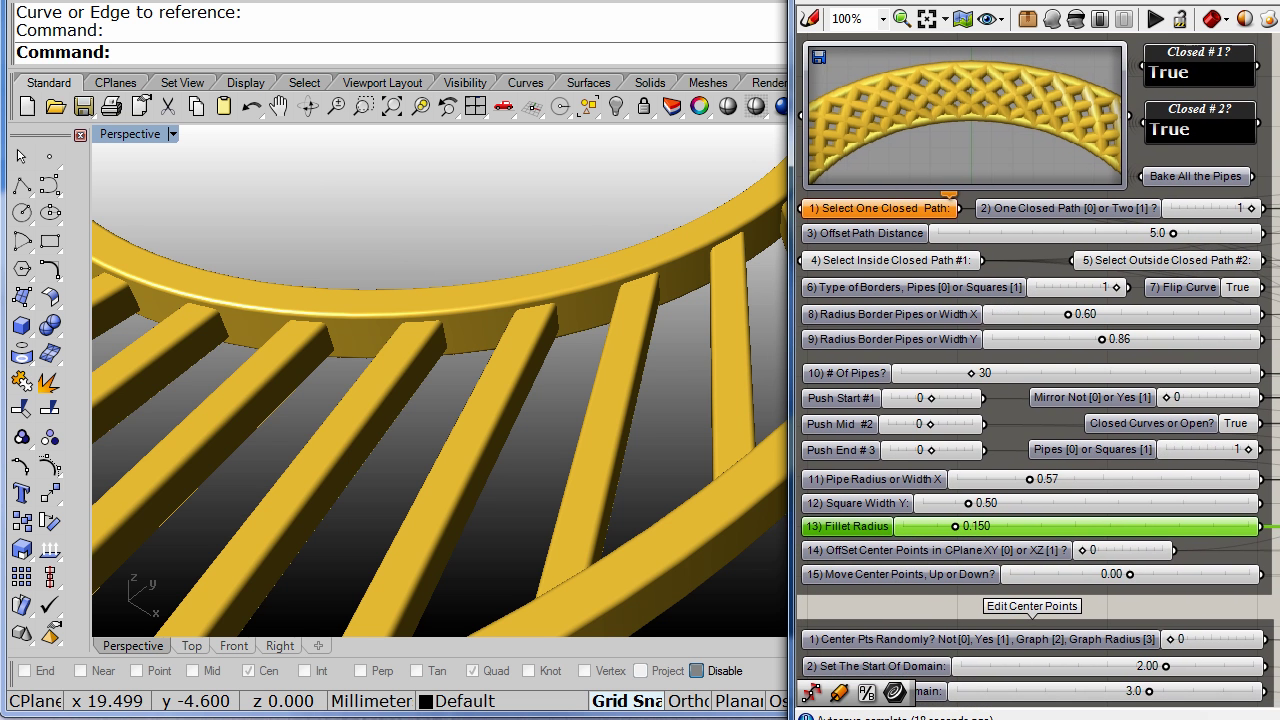
right_click_drag(487, 250, 444, 426)
scroll(444, 426, "down", 5)
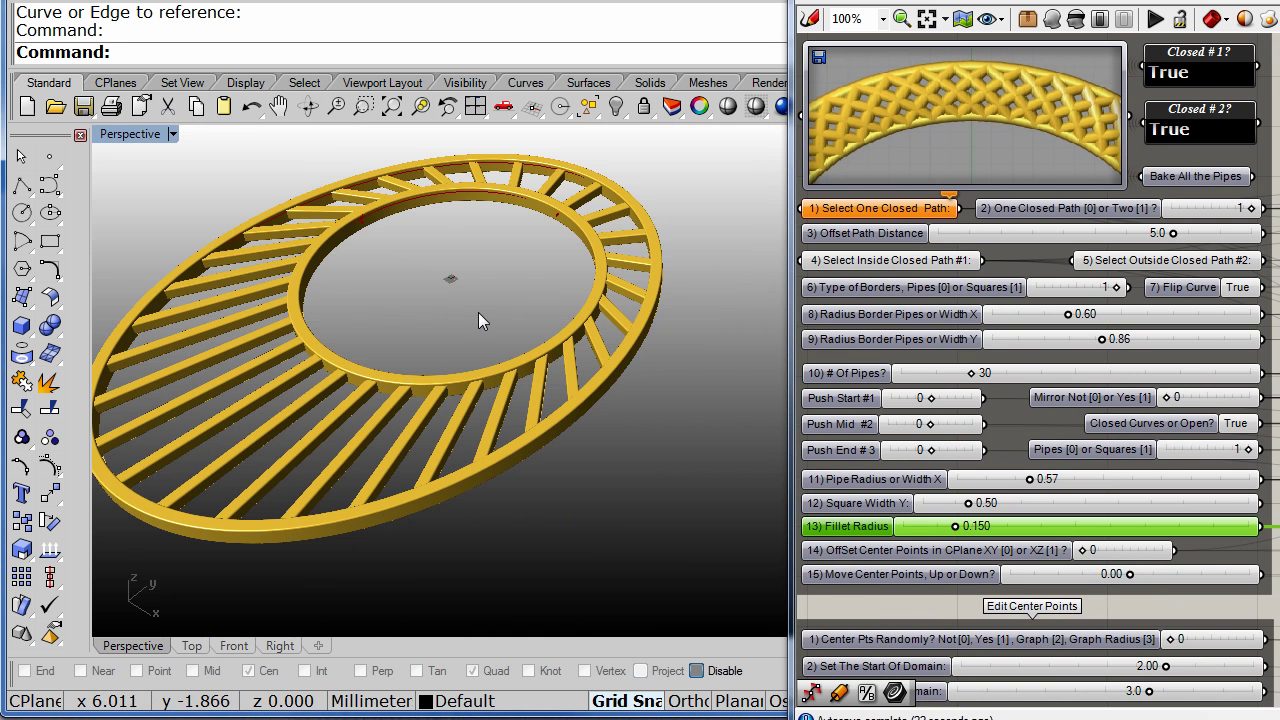
right_click_drag(487, 264, 564, 295, "shift")
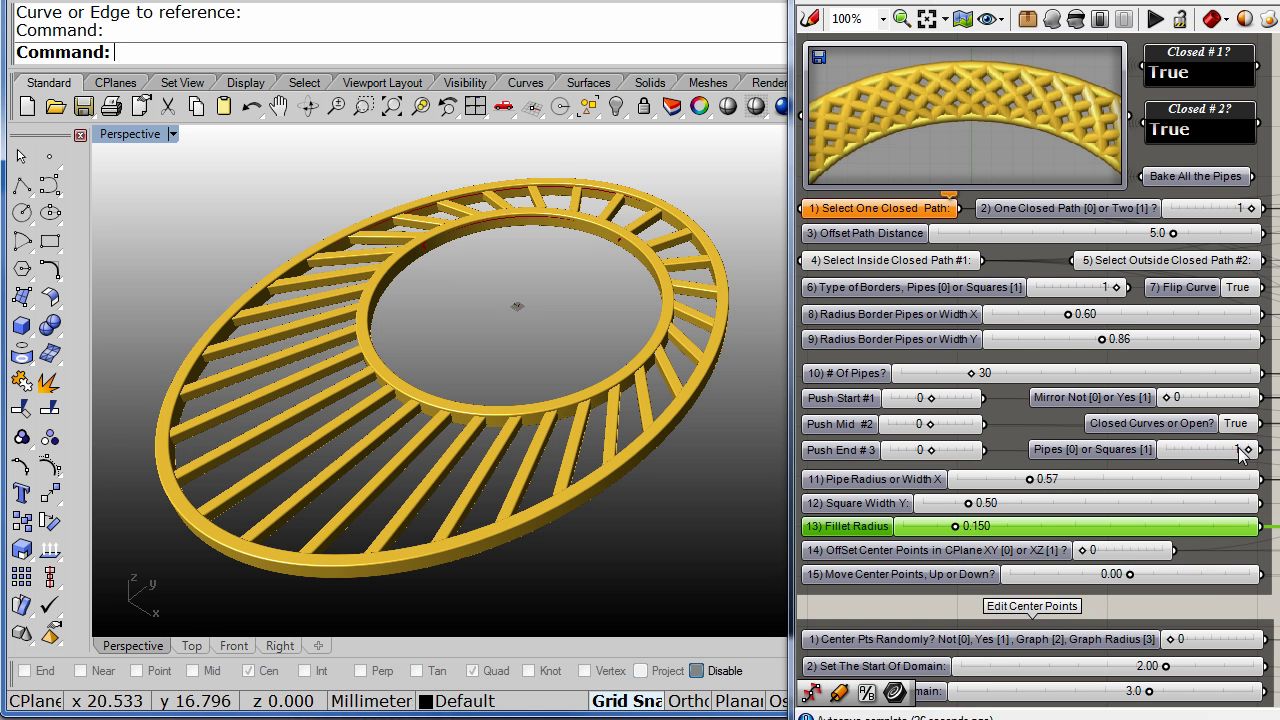
left_click_drag(1247, 449, 1178, 458)
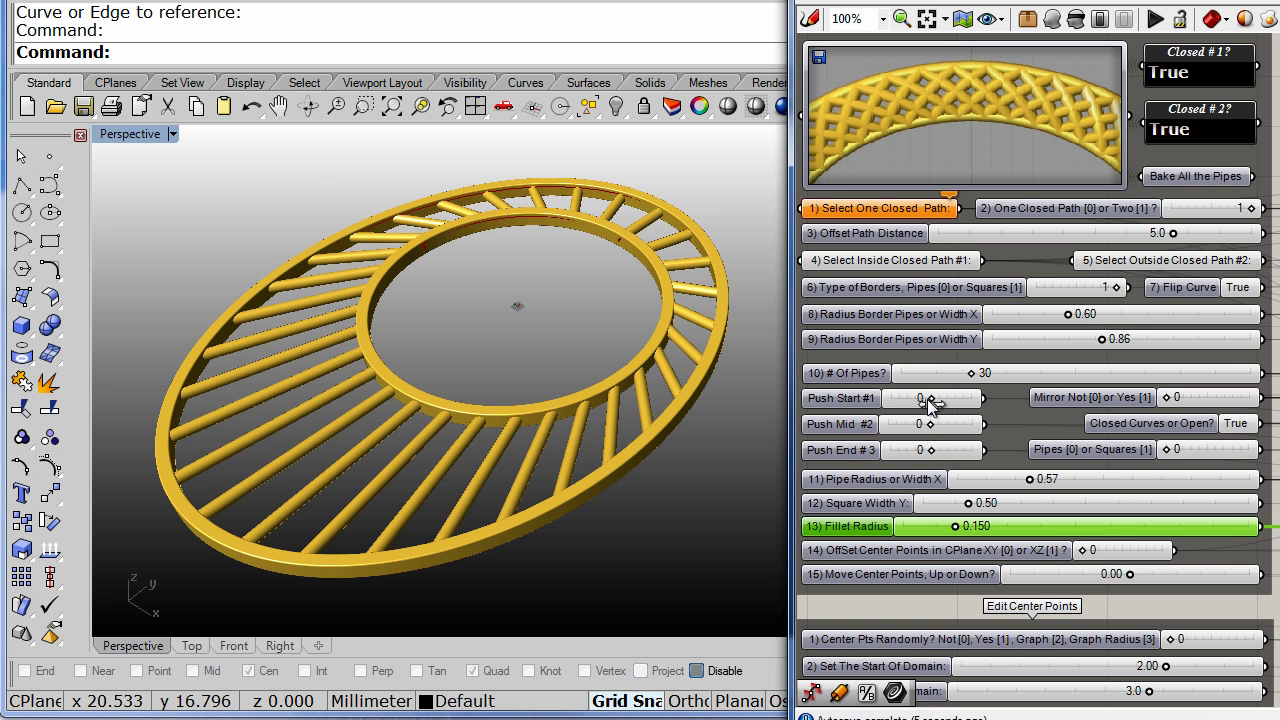
Step: Curve the pipes by setting Push Start #1 to 1 and Push End #3 to -1
left_click_drag(931, 399, 944, 401)
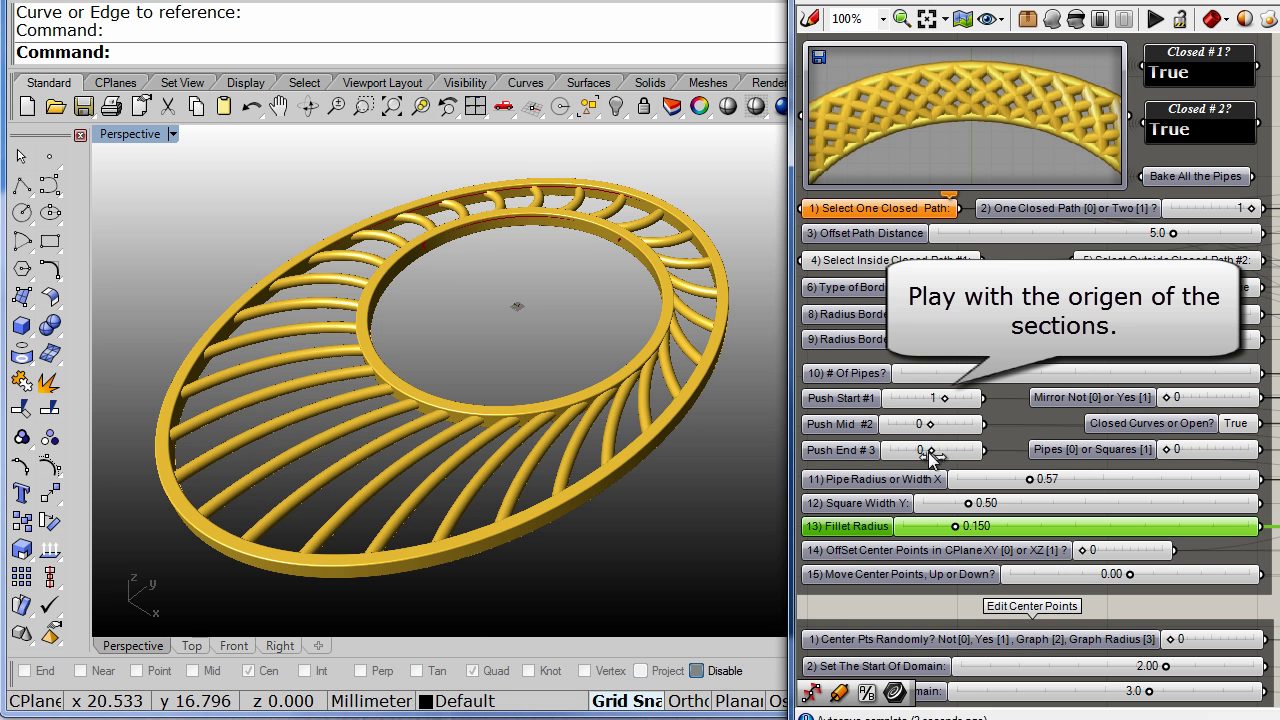
mouse_move(926, 452)
left_mouse_down()
mouse_move(896, 452)
mouse_move(916, 454)
left_mouse_up()
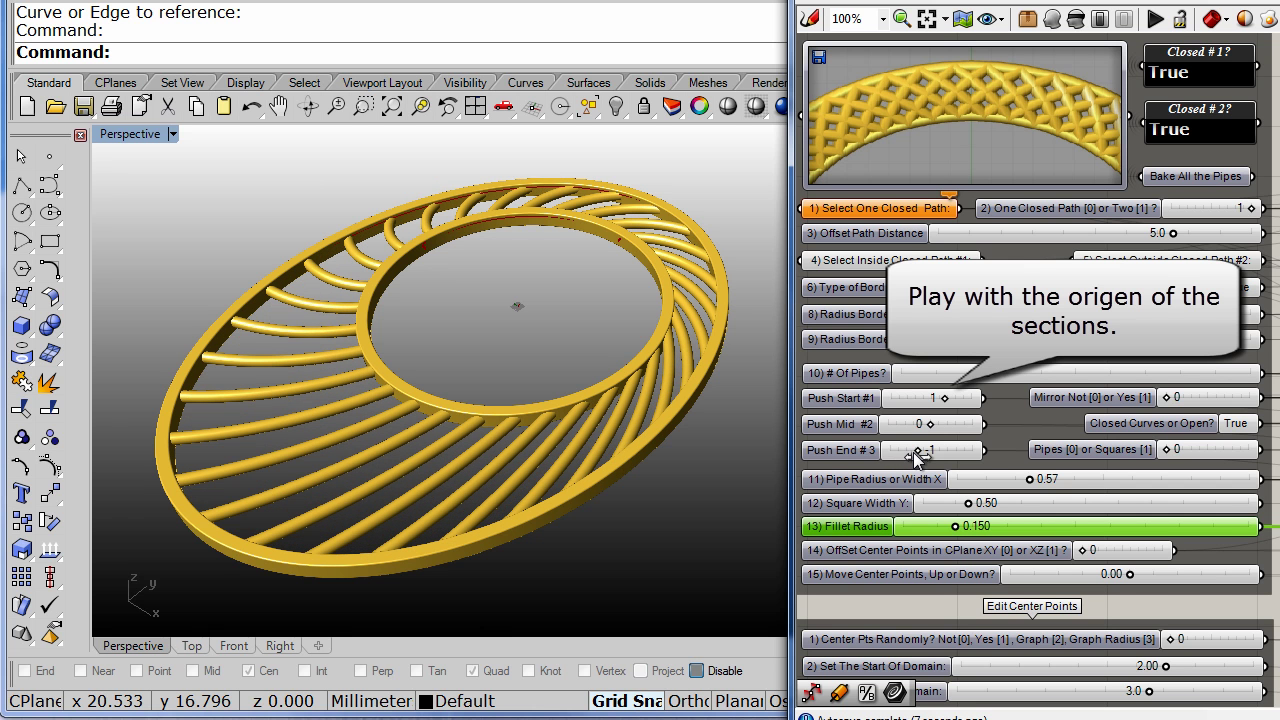
Step: Show the model in the Top view with the DegradadoGJD display mode and hide the construction grid
left_click(193, 646)
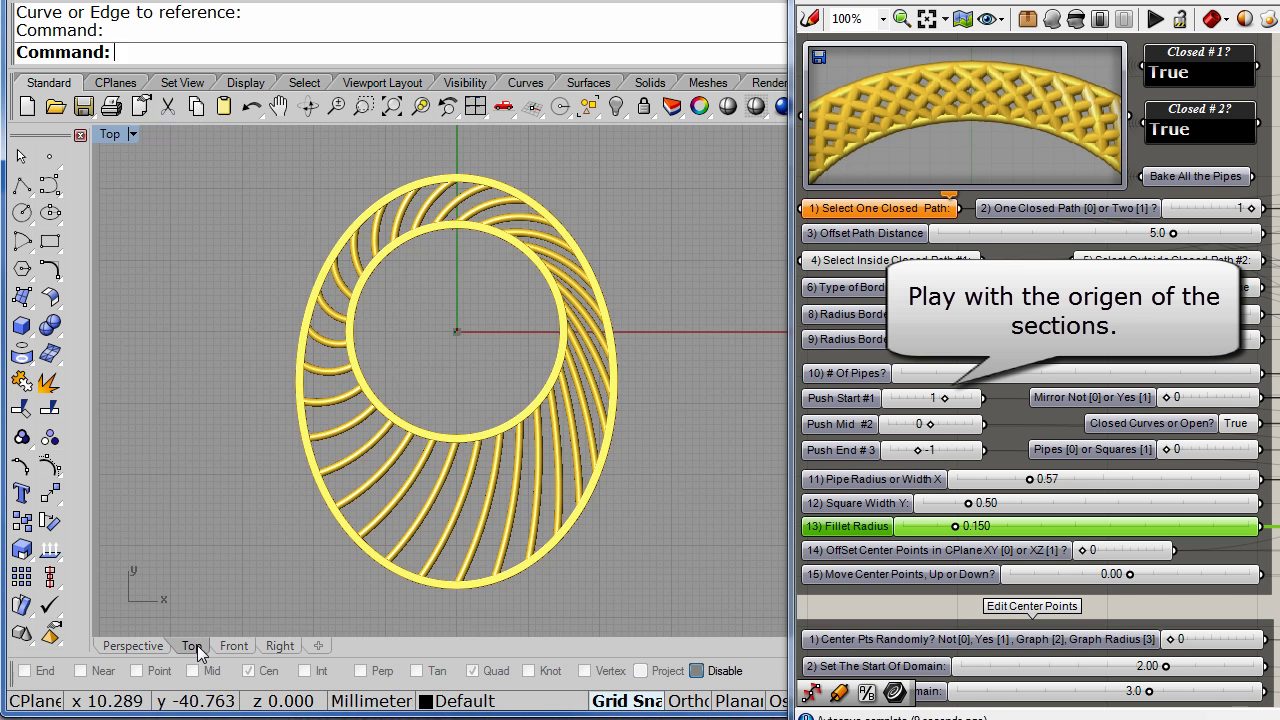
left_click(105, 138)
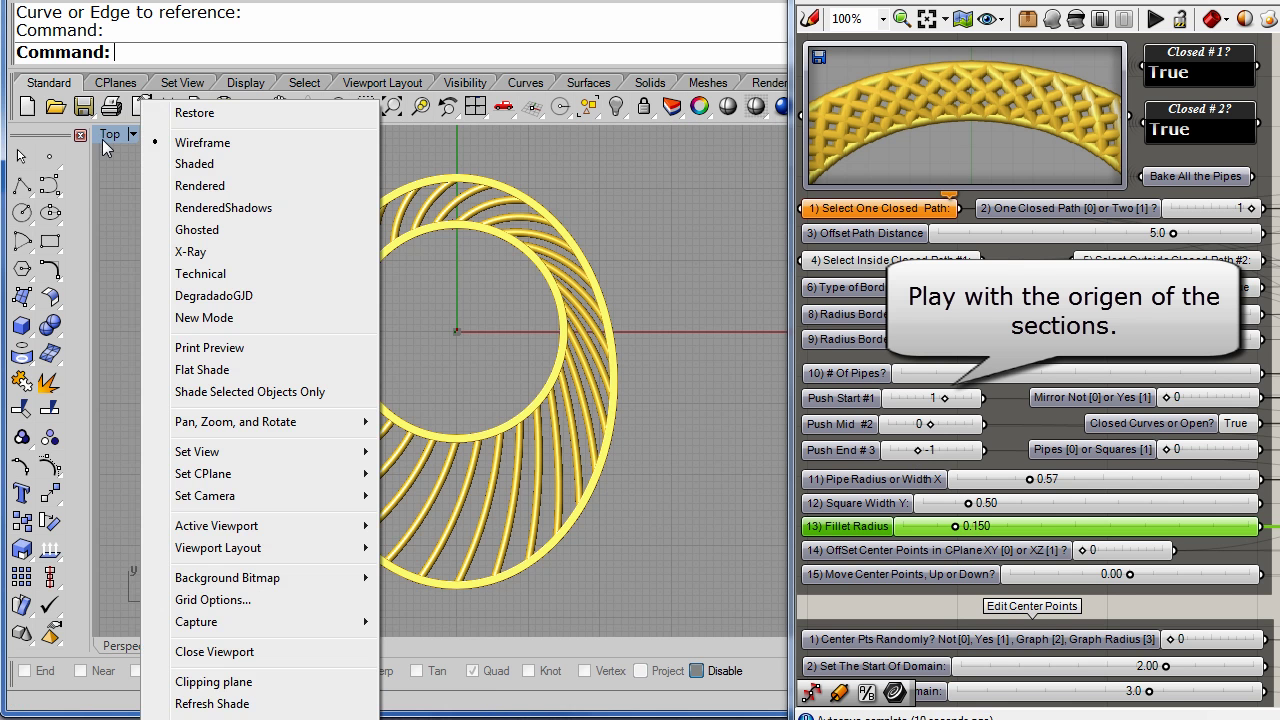
left_click(192, 298)
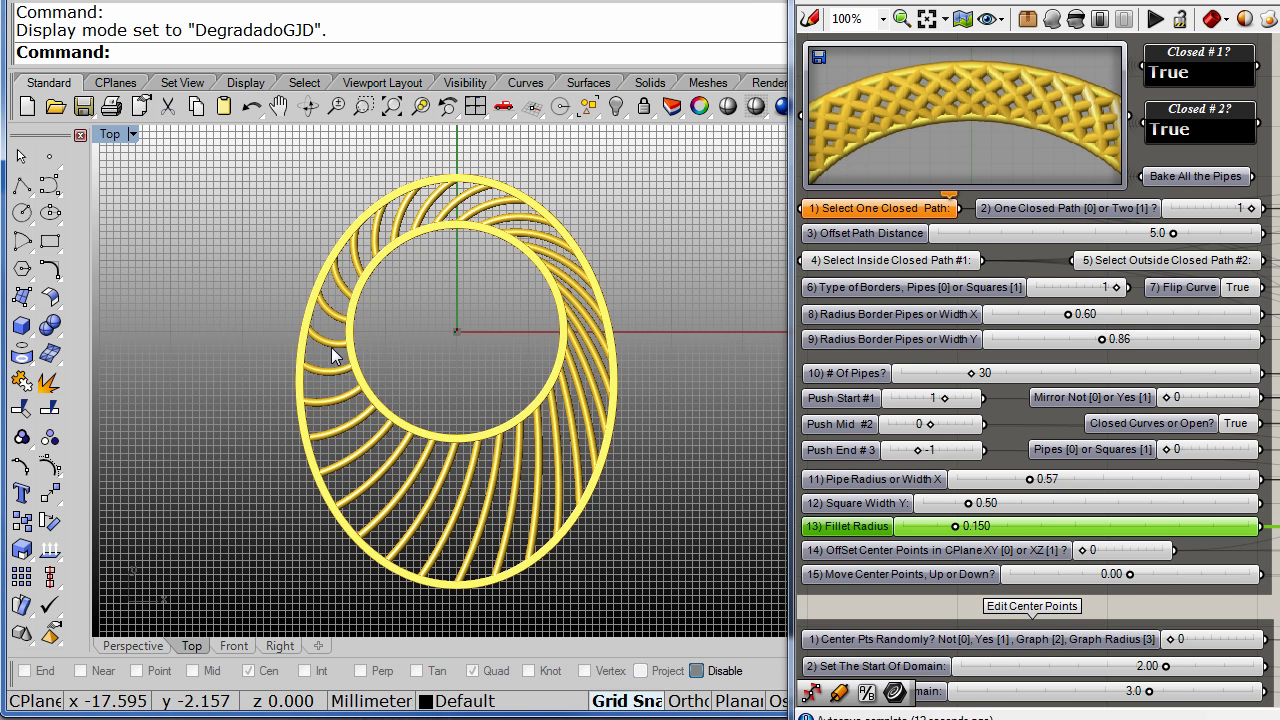
key("F7")
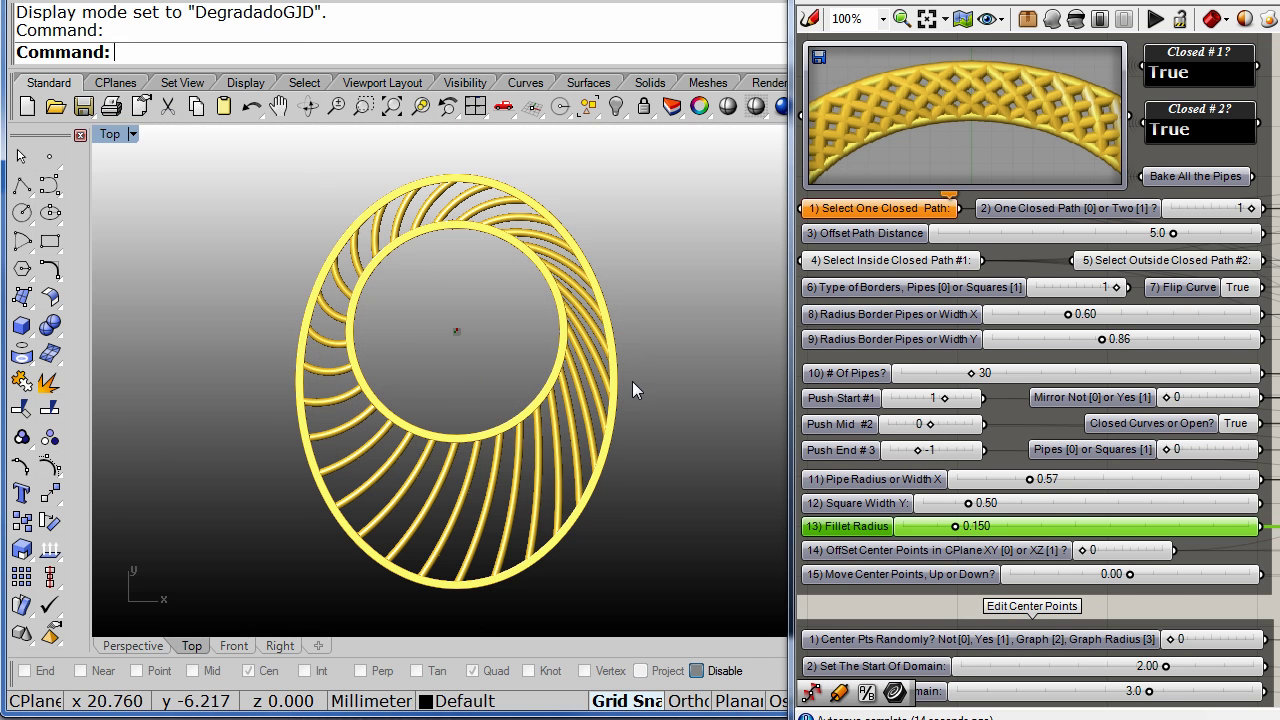
Step: Try Push Start #1 at 0 with Push End #3 at -2, and a variant with Push End at 0 and Push Mid #2 at 2
left_click_drag(945, 398, 929, 400)
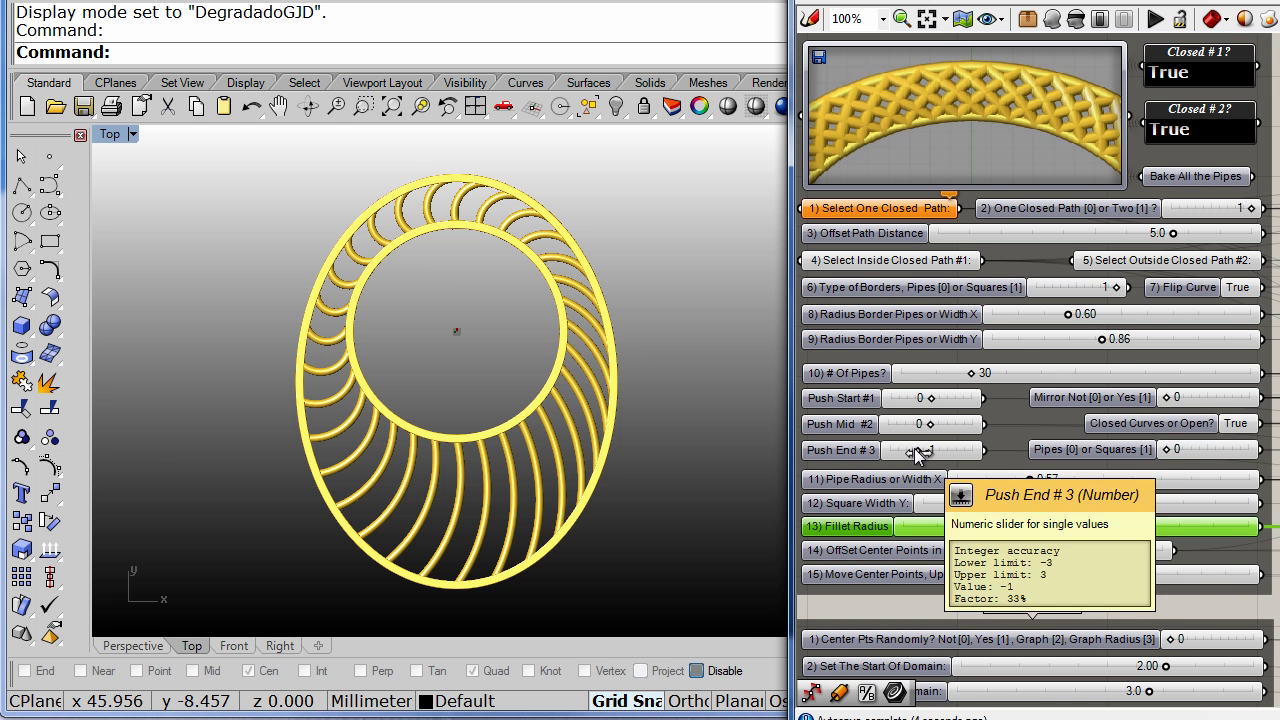
left_click_drag(912, 455, 908, 455)
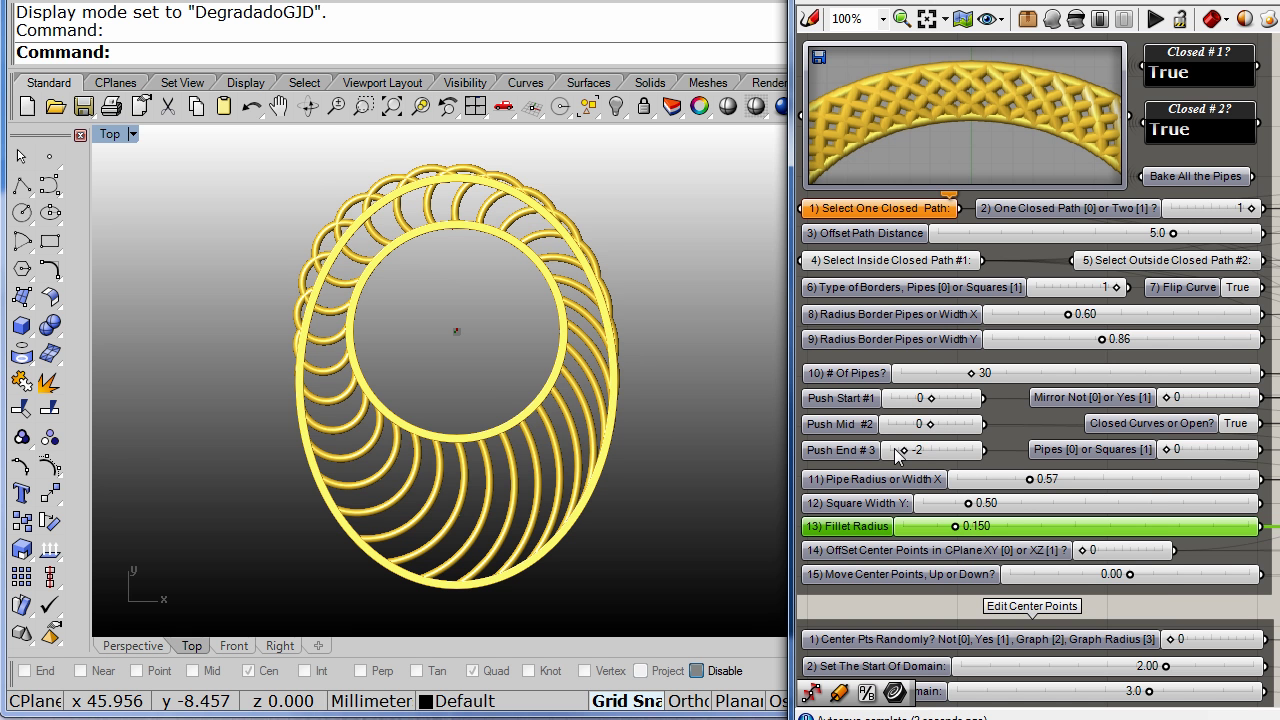
left_click_drag(913, 455, 957, 428)
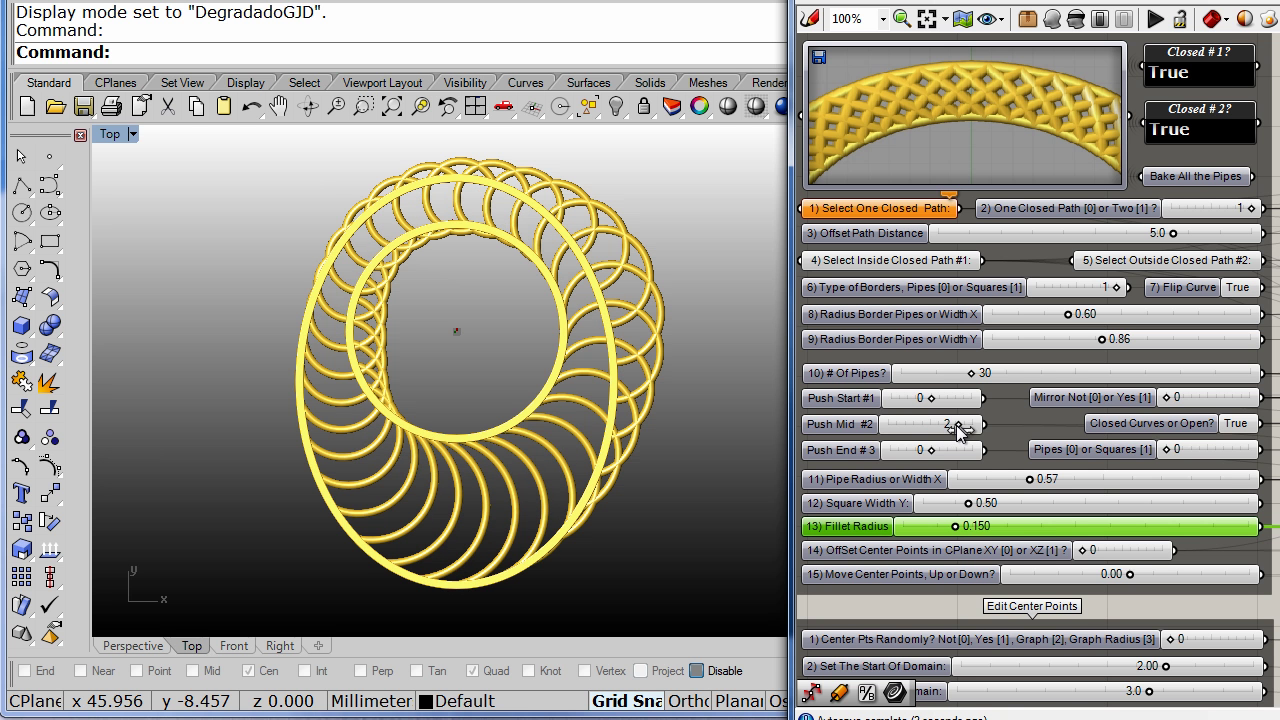
Step: Try 86 pipes with Push Mid #2 at -1, and return the number of pipes to 30
left_click_drag(972, 373, 1108, 373)
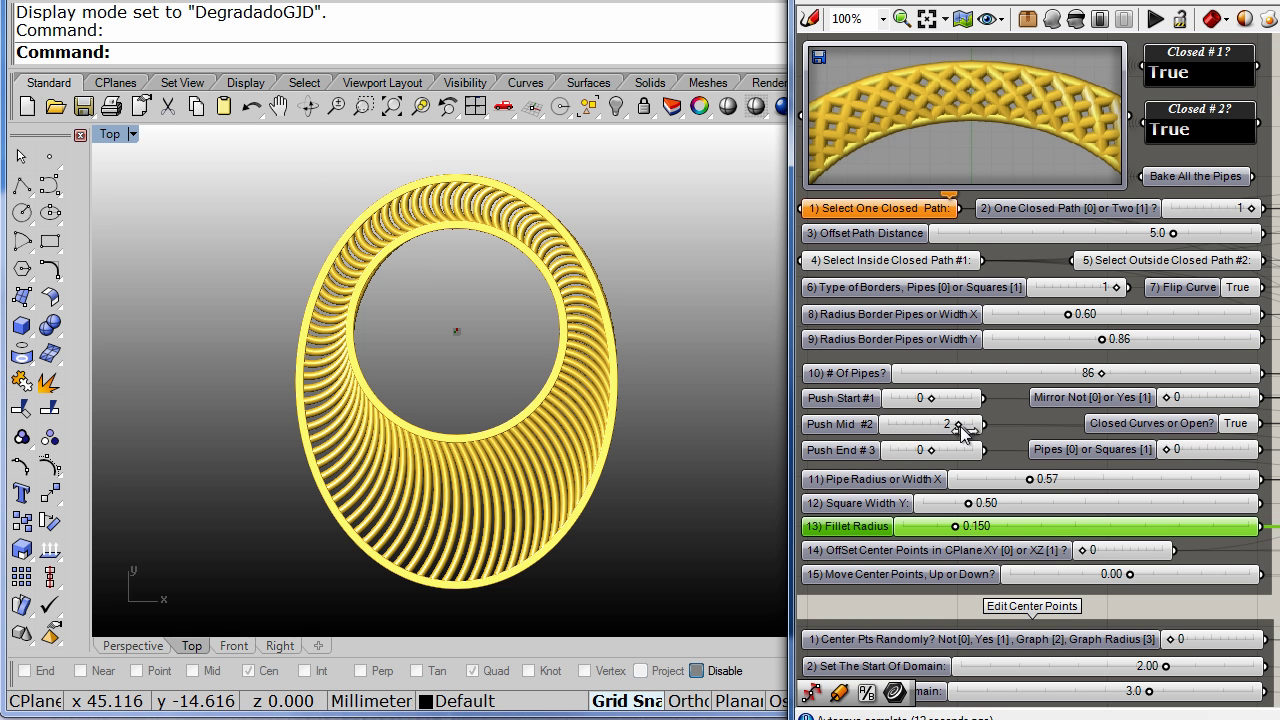
left_click_drag(962, 428, 916, 426)
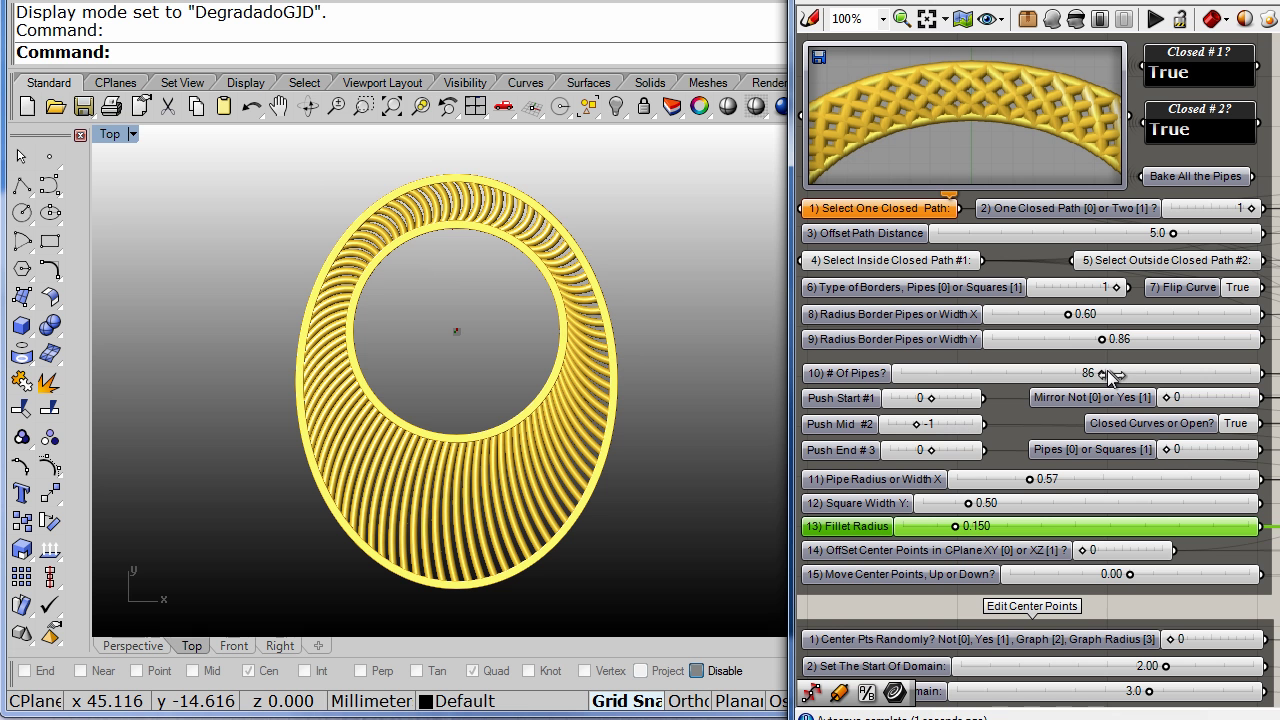
left_click_drag(1105, 375, 973, 380)
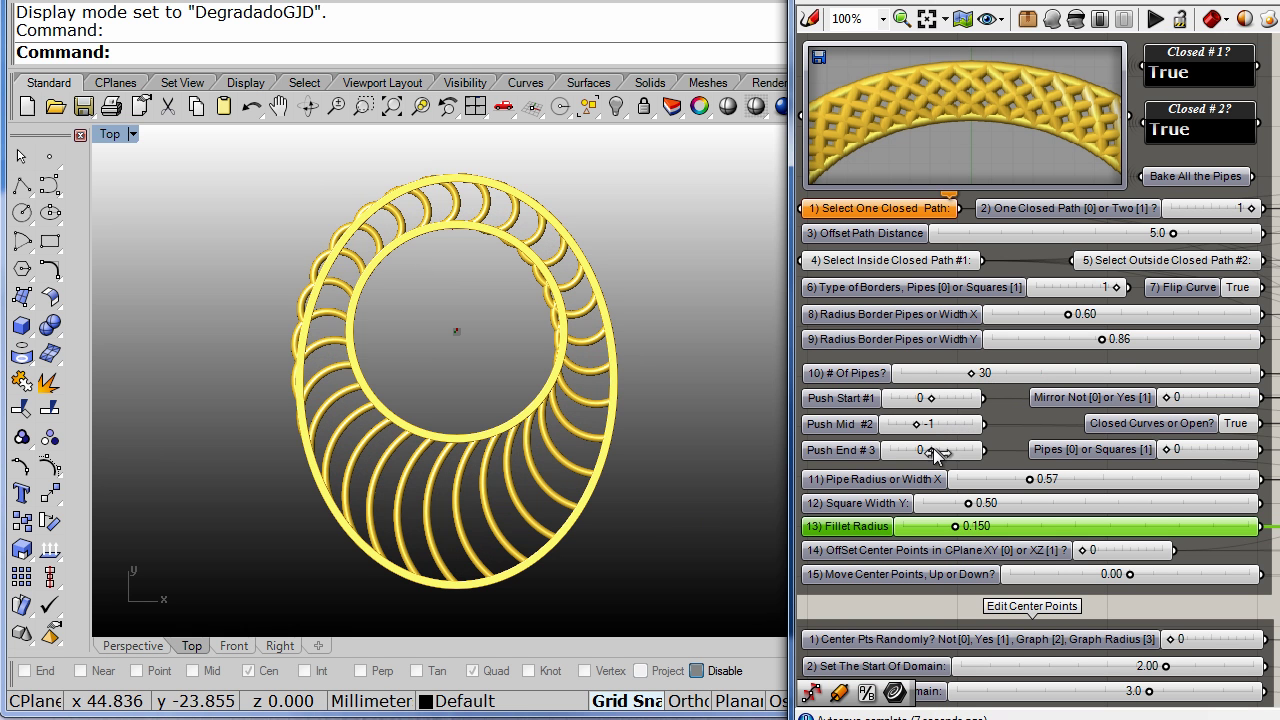
Step: Set Push Mid #2 to 0, Push End #3 to -1 and Push Start #1 to 1
left_click_drag(919, 425, 914, 455)
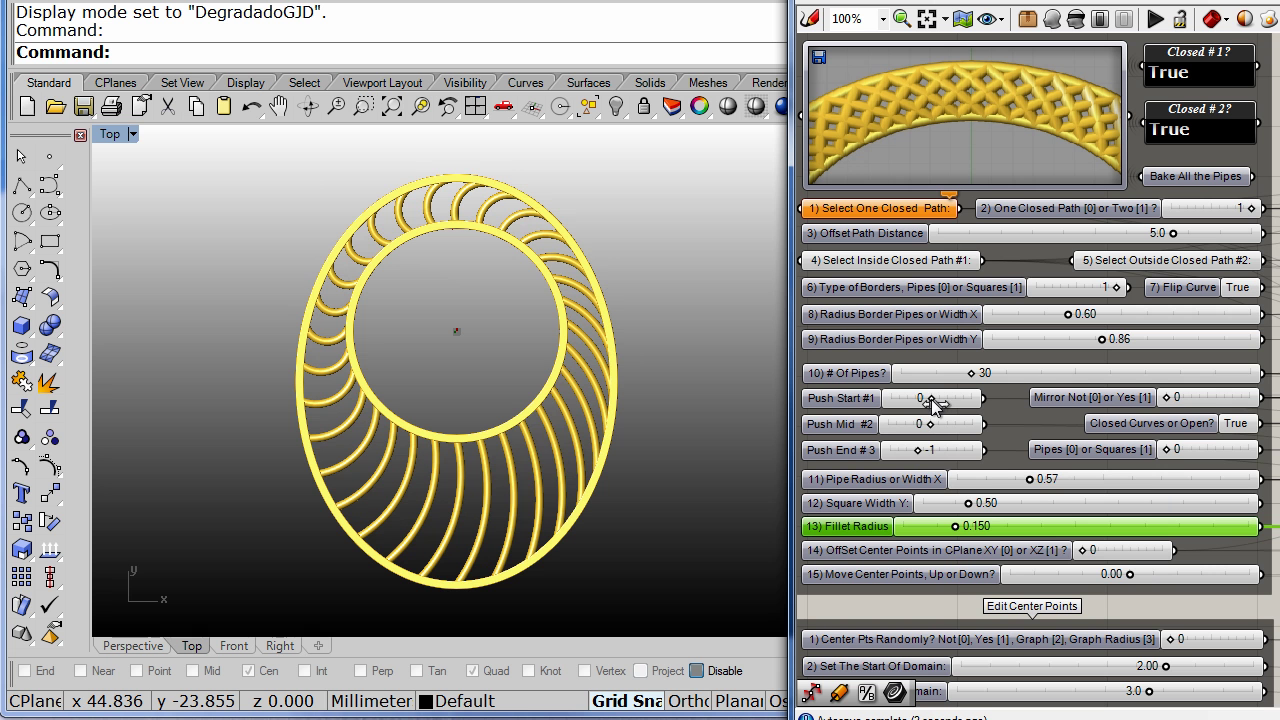
left_click_drag(932, 400, 948, 400)
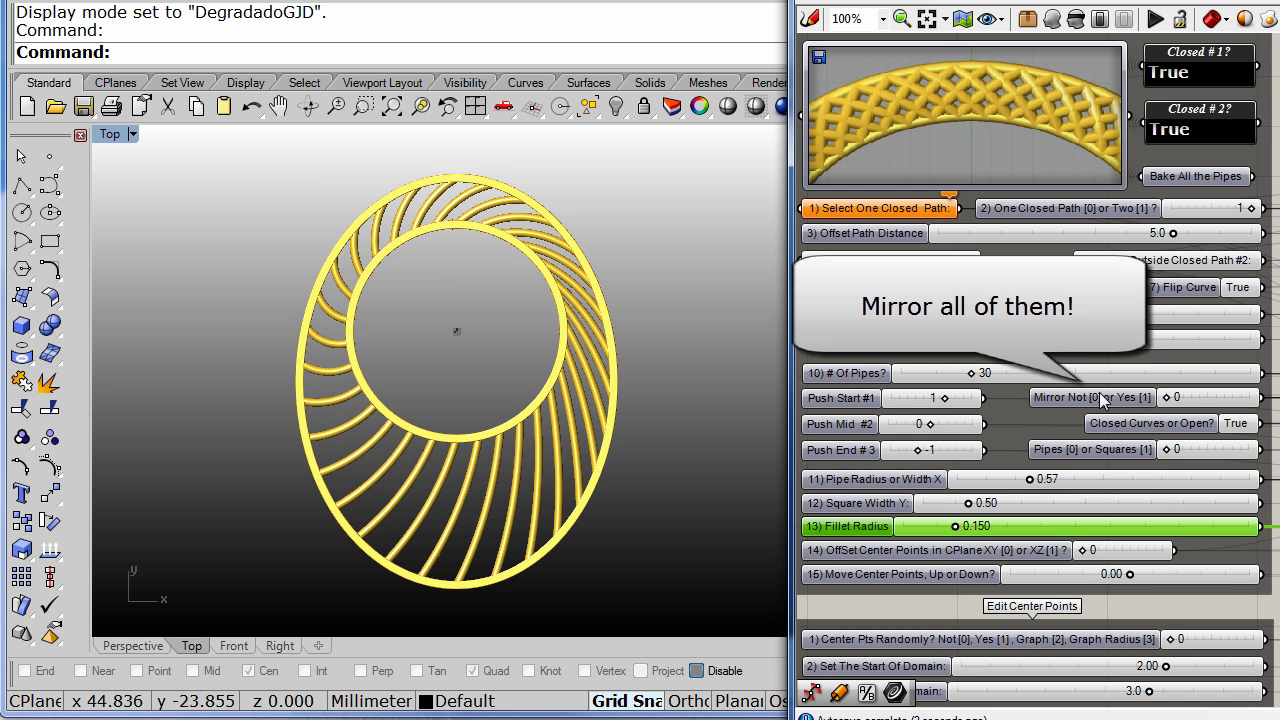
Step: Mirror all the pipes by setting the mirror option to 1, and show the lattice in the Perspective view
left_click_drag(1168, 398, 1236, 398)
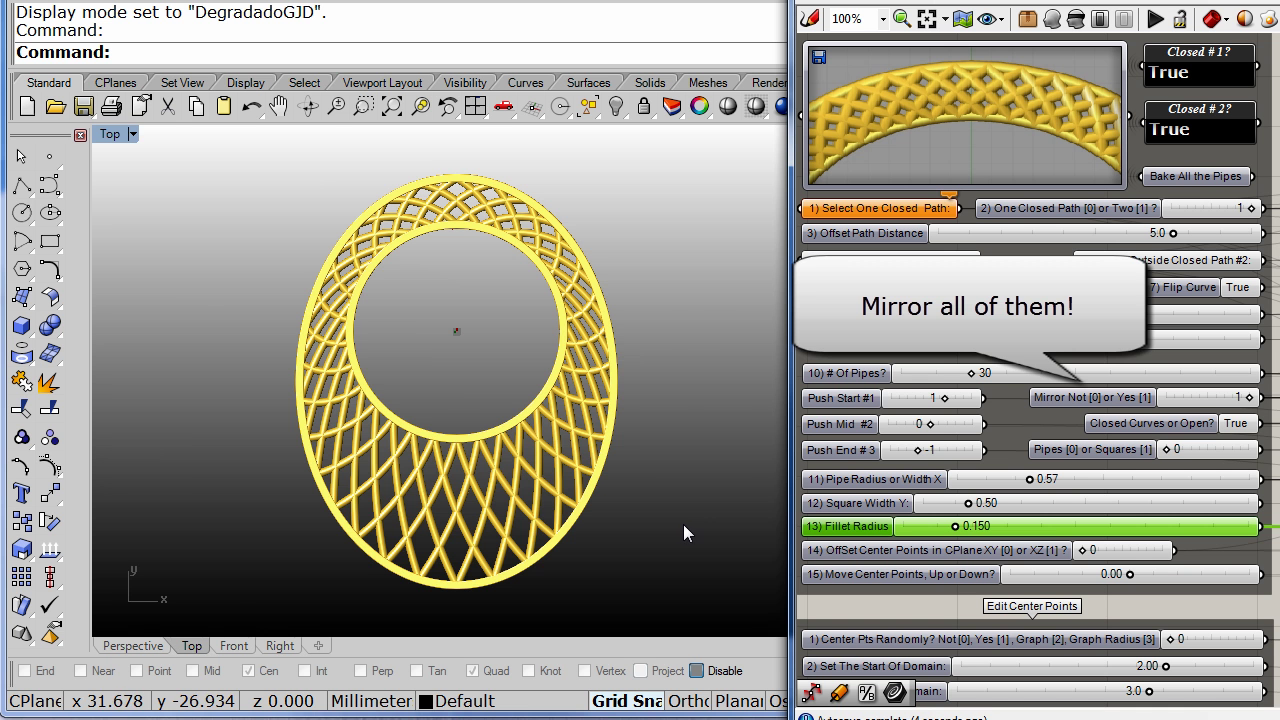
left_click(133, 645)
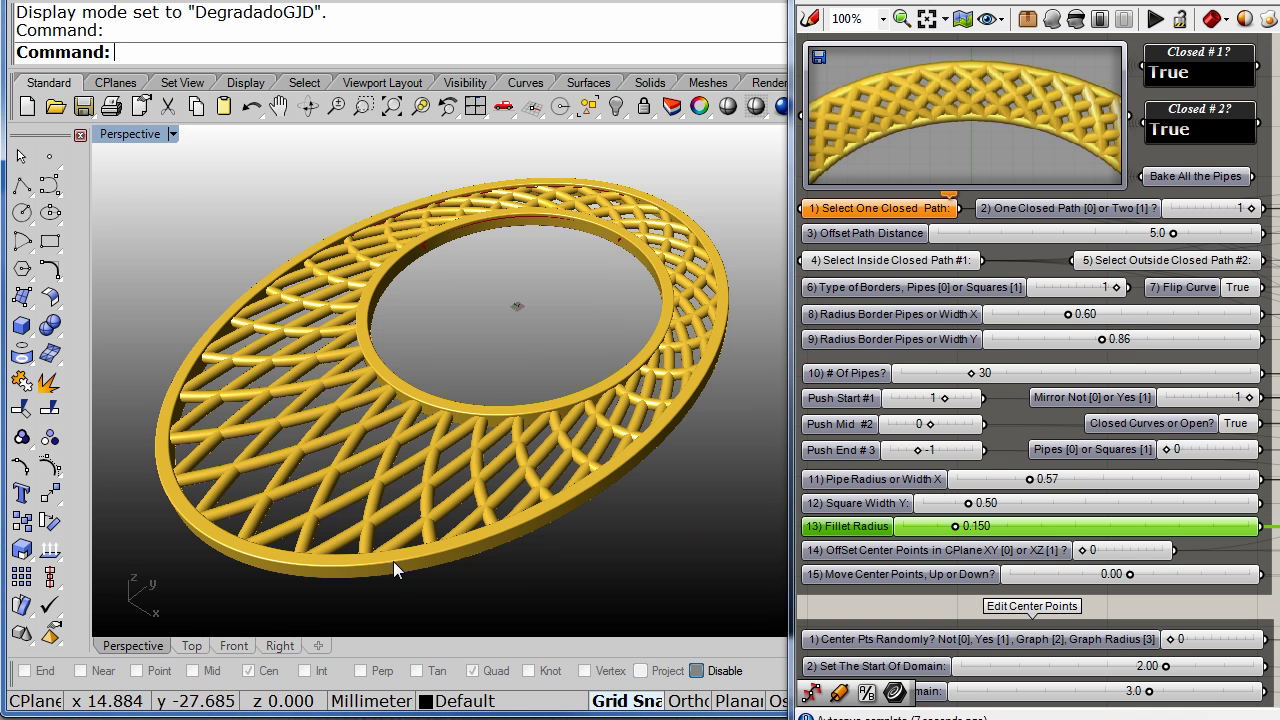
right_click_drag(561, 417, 535, 407)
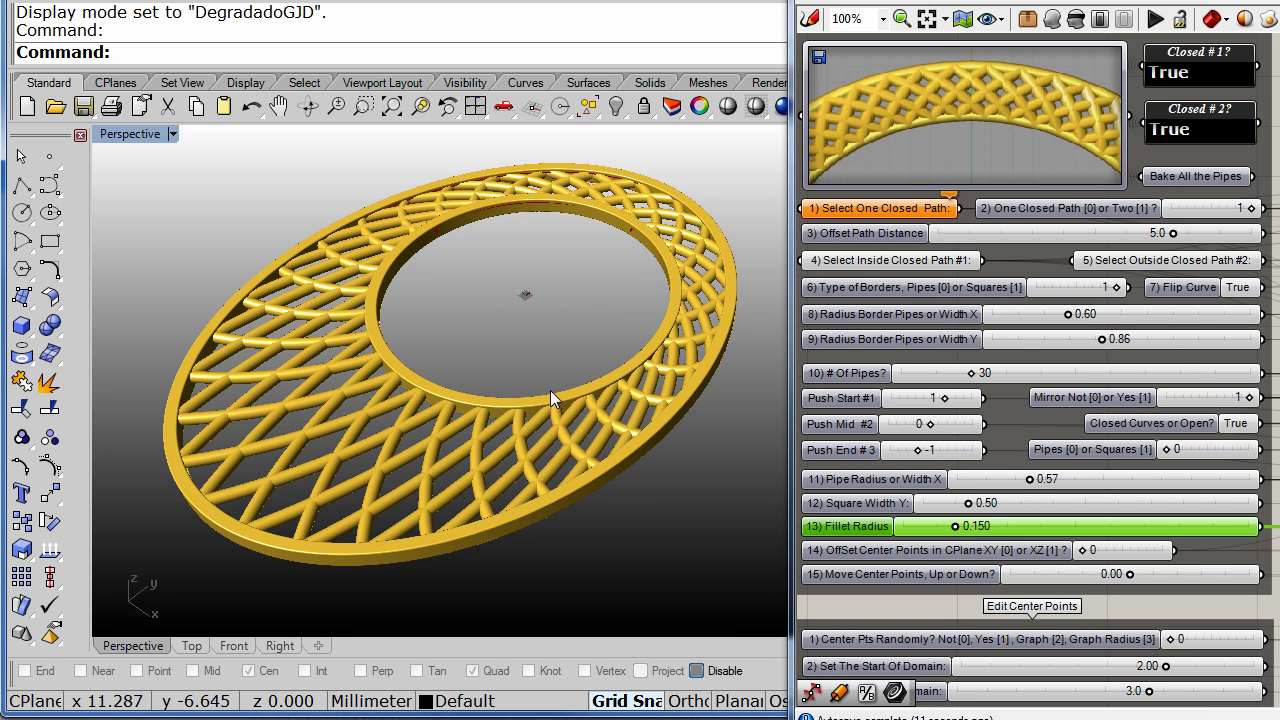
Step: Select the inner circle and raise it vertically by about 7 mm with the gumball
left_click(550, 400)
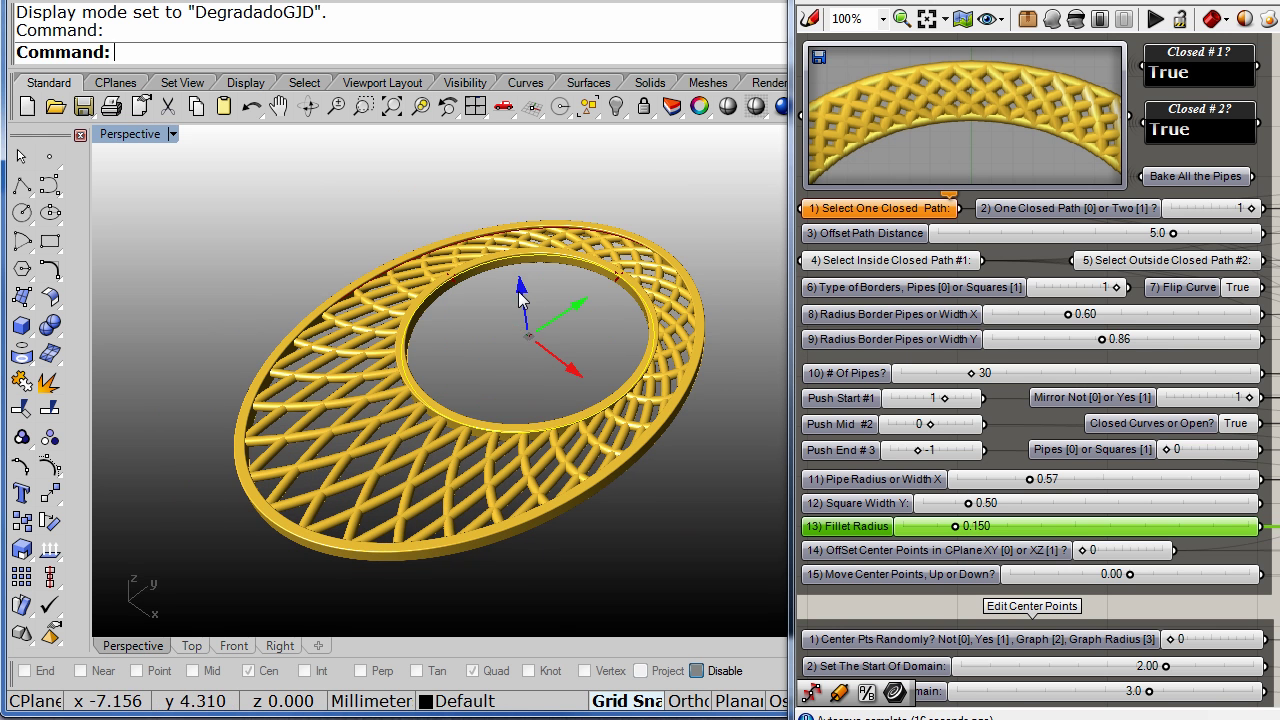
left_click_drag(520, 295, 516, 251)
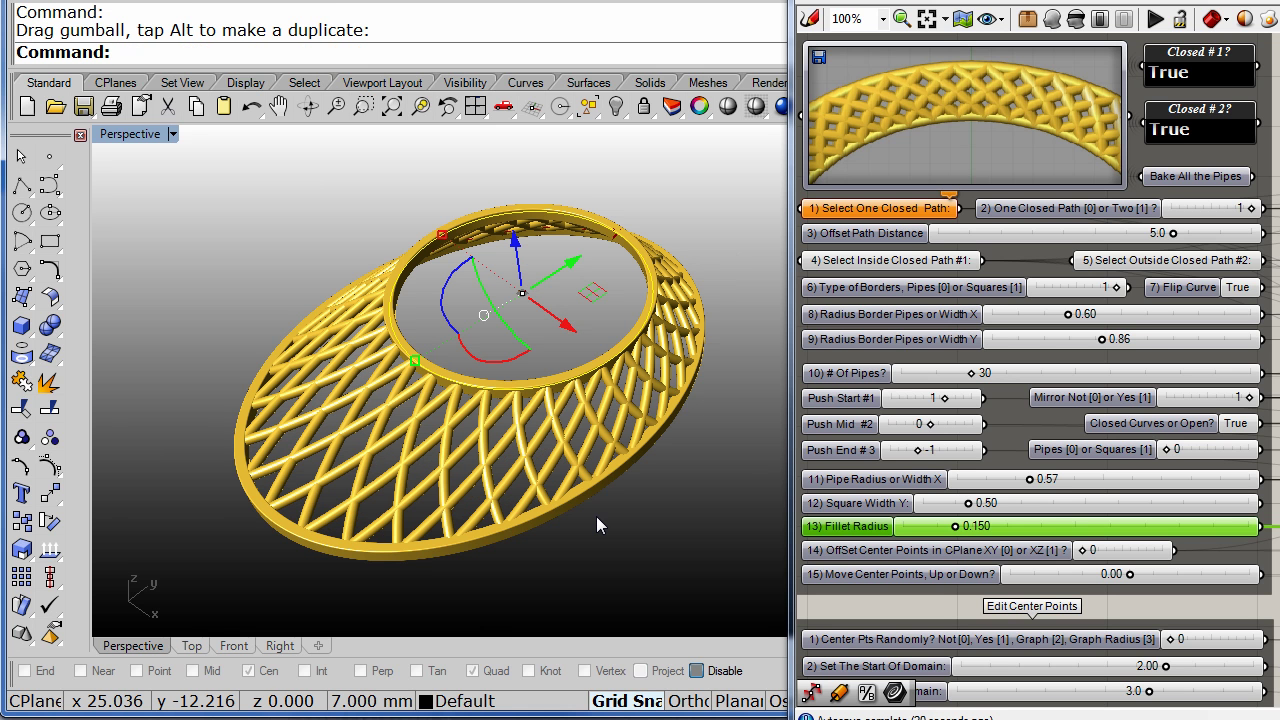
right_click_drag(623, 519, 522, 400)
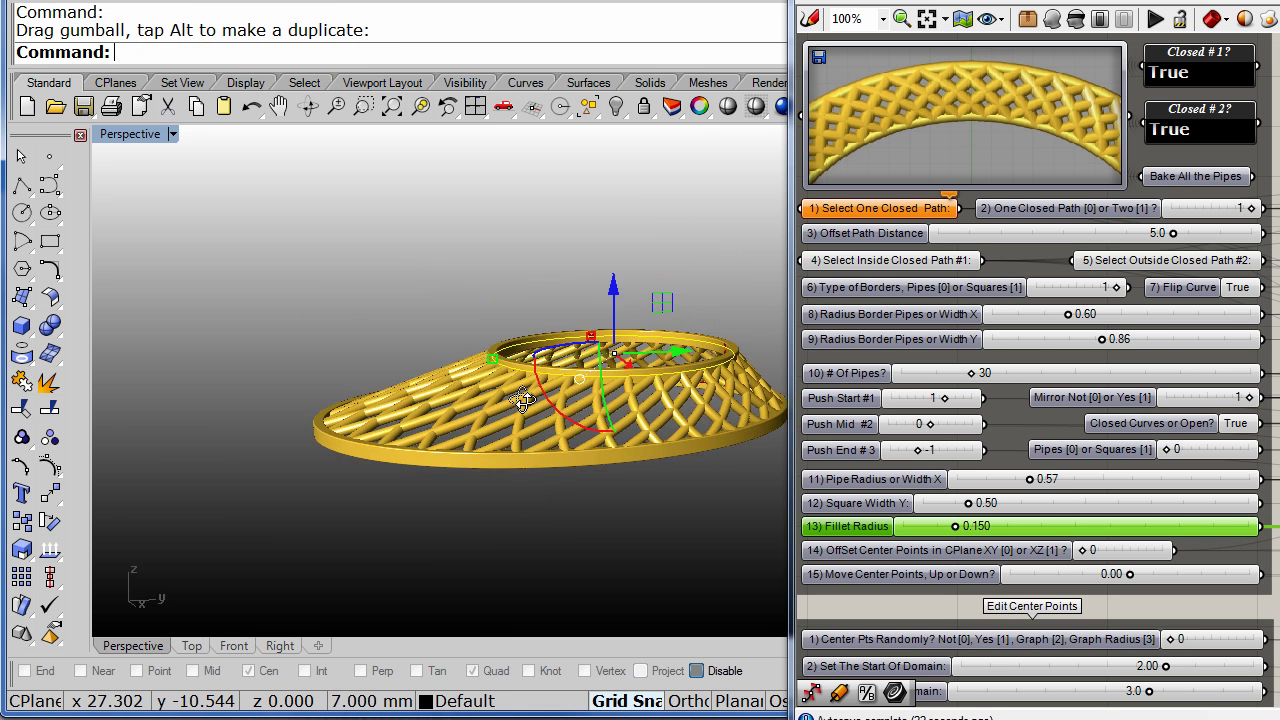
Step: Undo the last gumball drag of the inner circle and set the border type to 0 for round pipes
key("ctrl+z")
right_click_drag(273, 277, 353, 343)
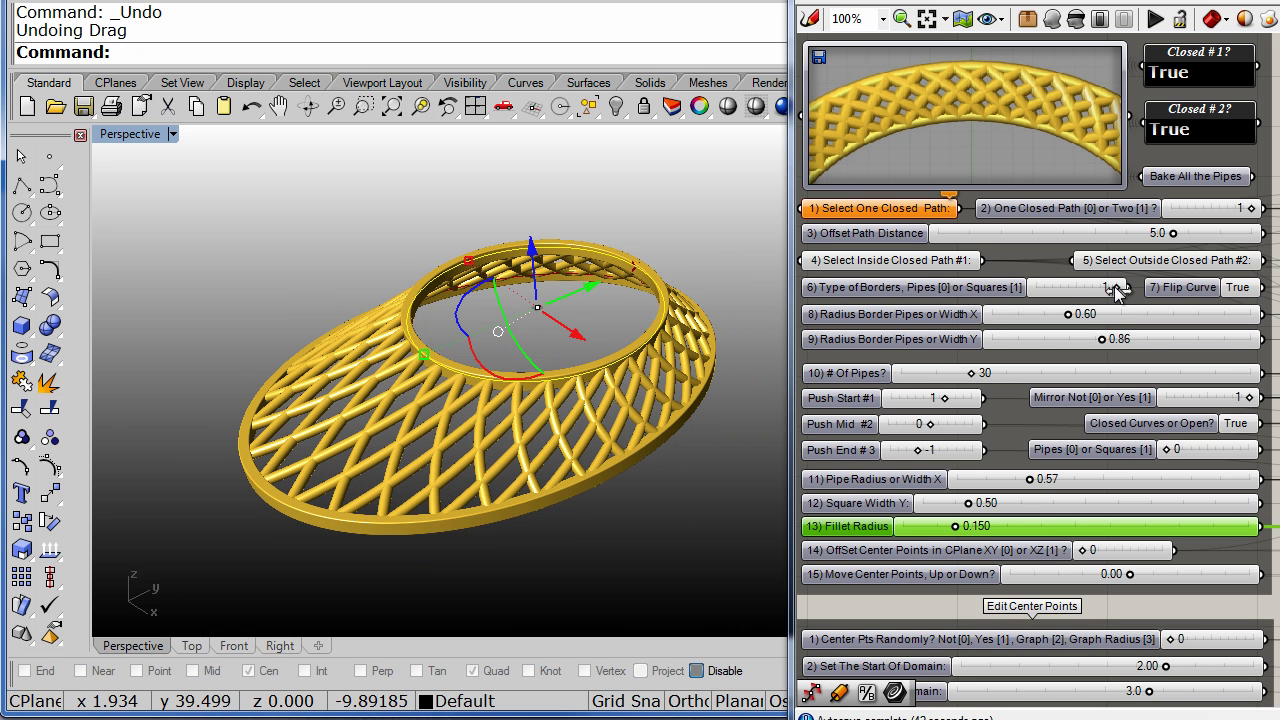
left_click_drag(1112, 288, 1050, 289)
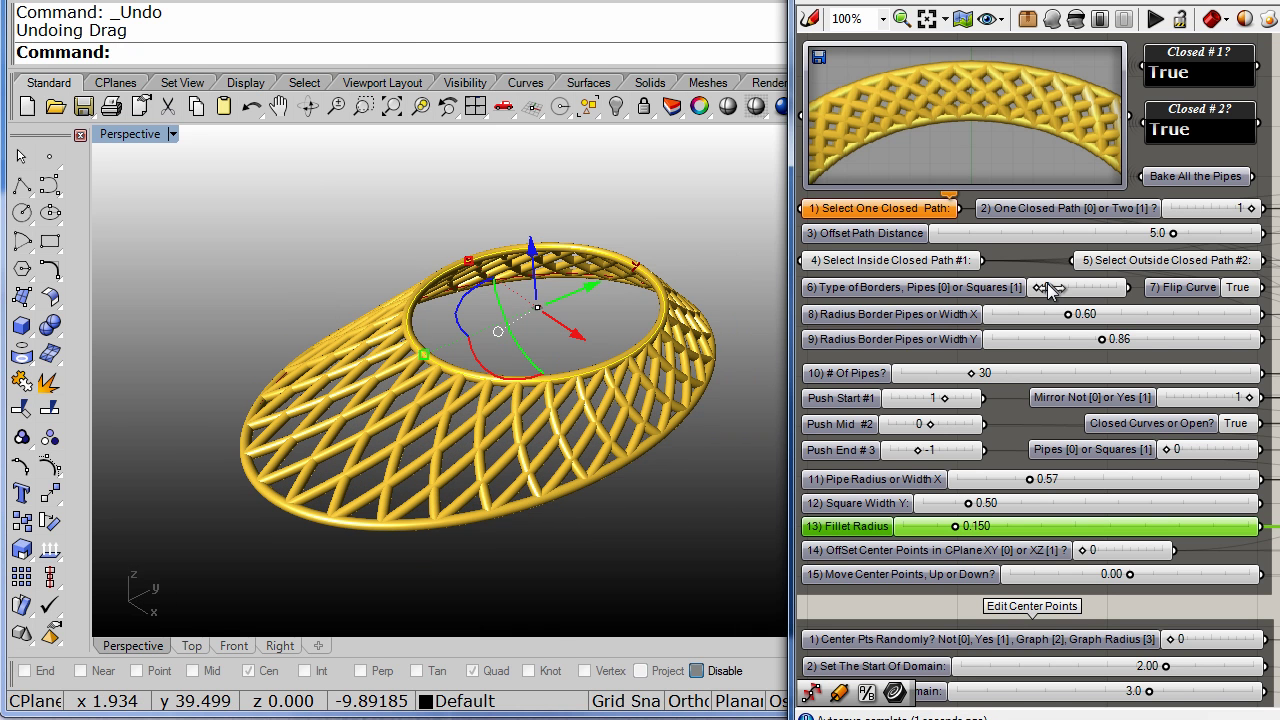
Step: Tilt the raised inner circle by about -8.6 degrees around the X axis with the gumball
right_click_drag(556, 470, 545, 414)
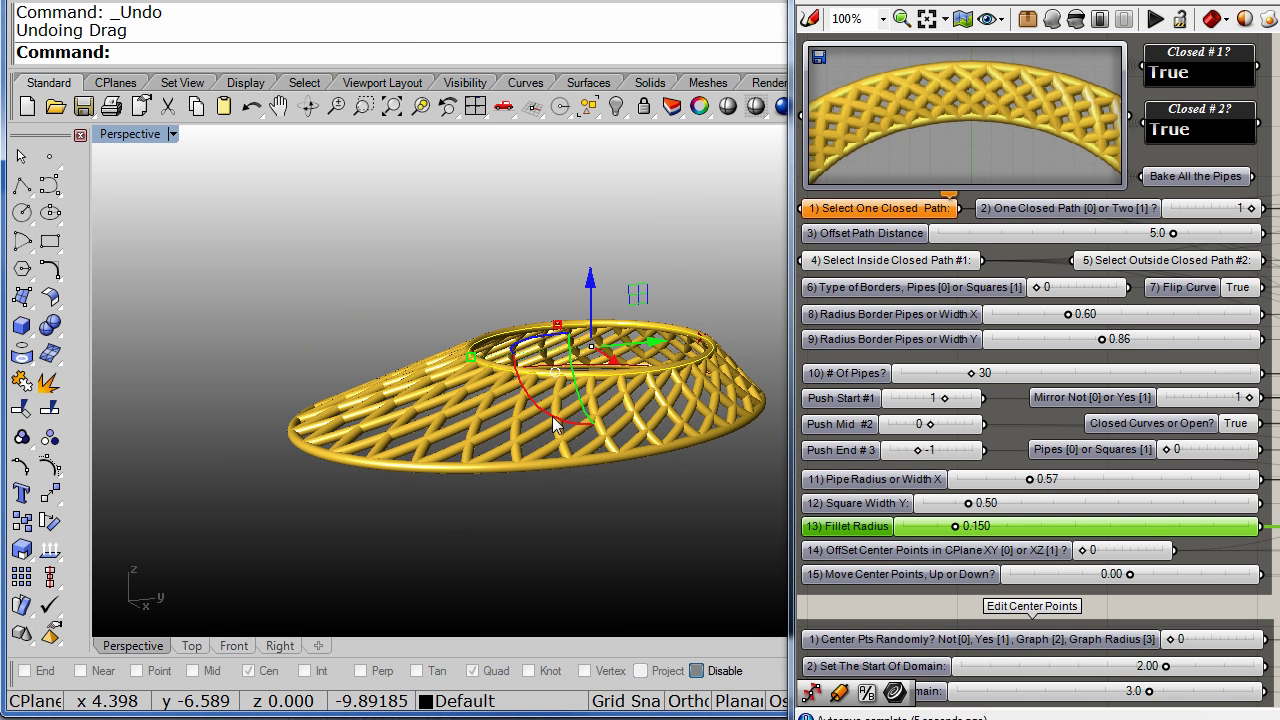
left_click_drag(555, 425, 526, 431)
right_click_drag(609, 517, 672, 571)
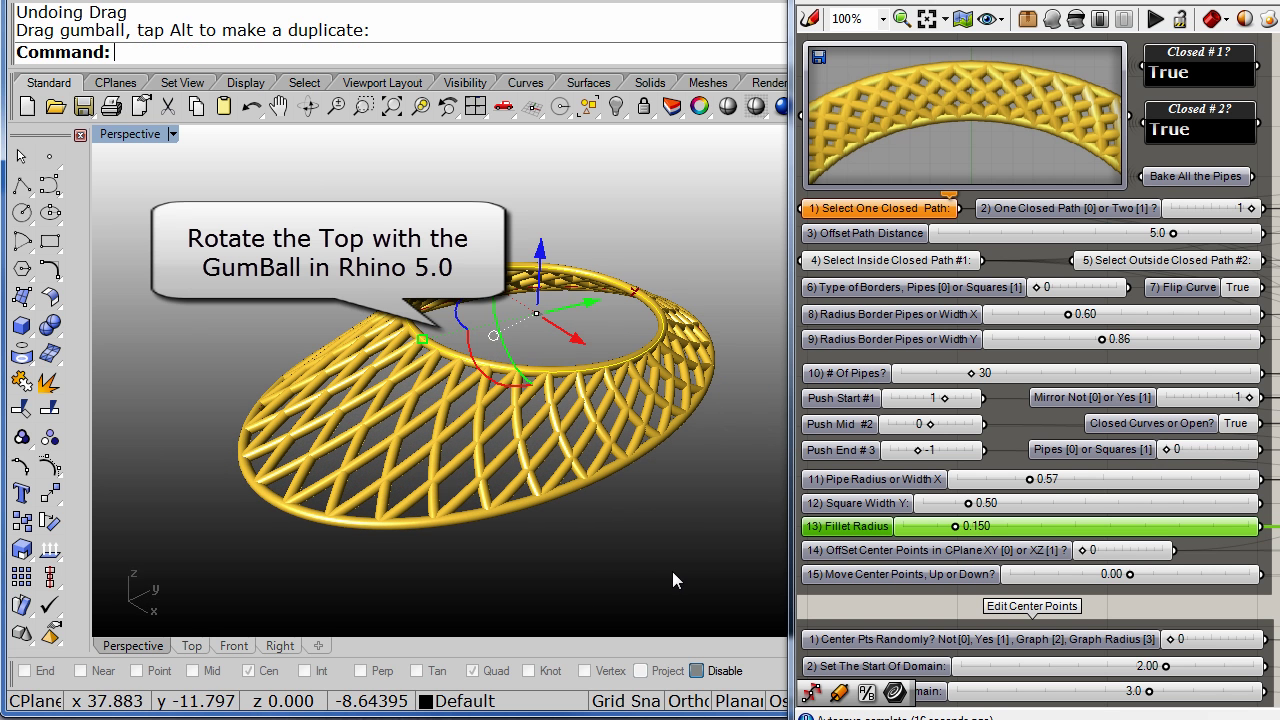
mouse_move(501, 423)
right_mouse_down()
mouse_move(515, 408)
mouse_move(522, 420)
right_mouse_up()
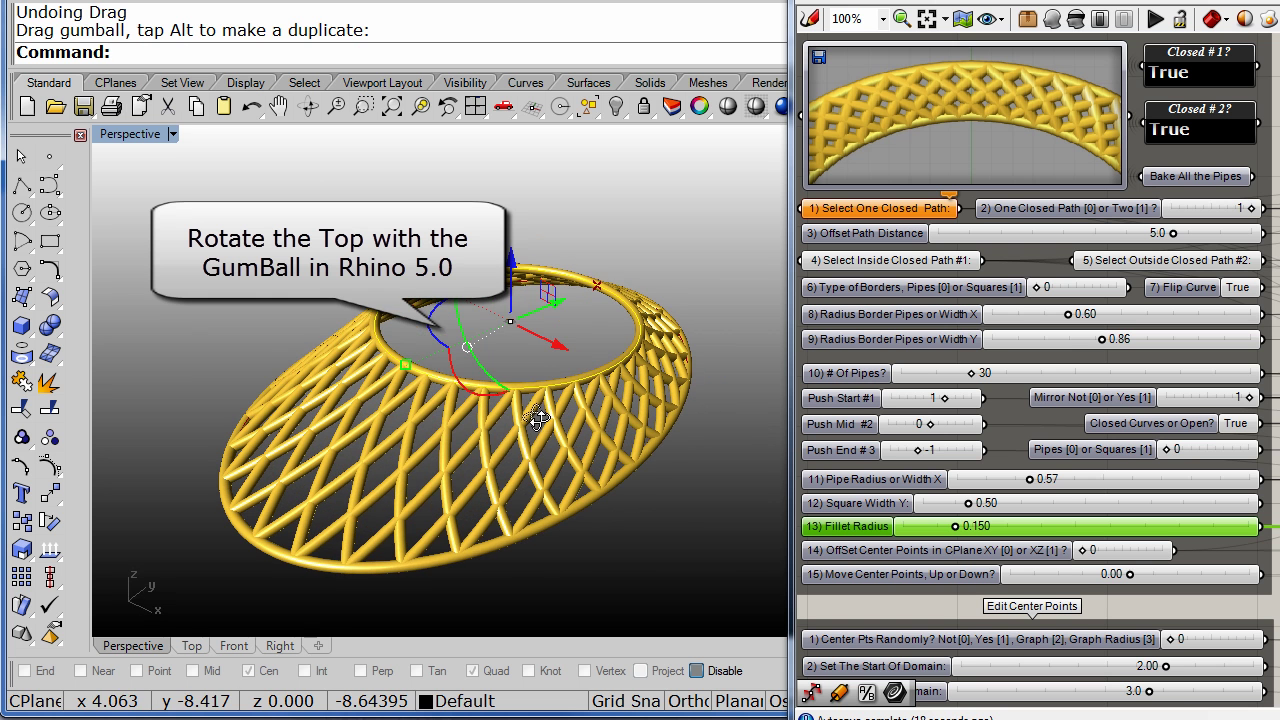
Step: Set the number of pipes to 40 and deselect the inner circle
left_click_drag(980, 373, 993, 377)
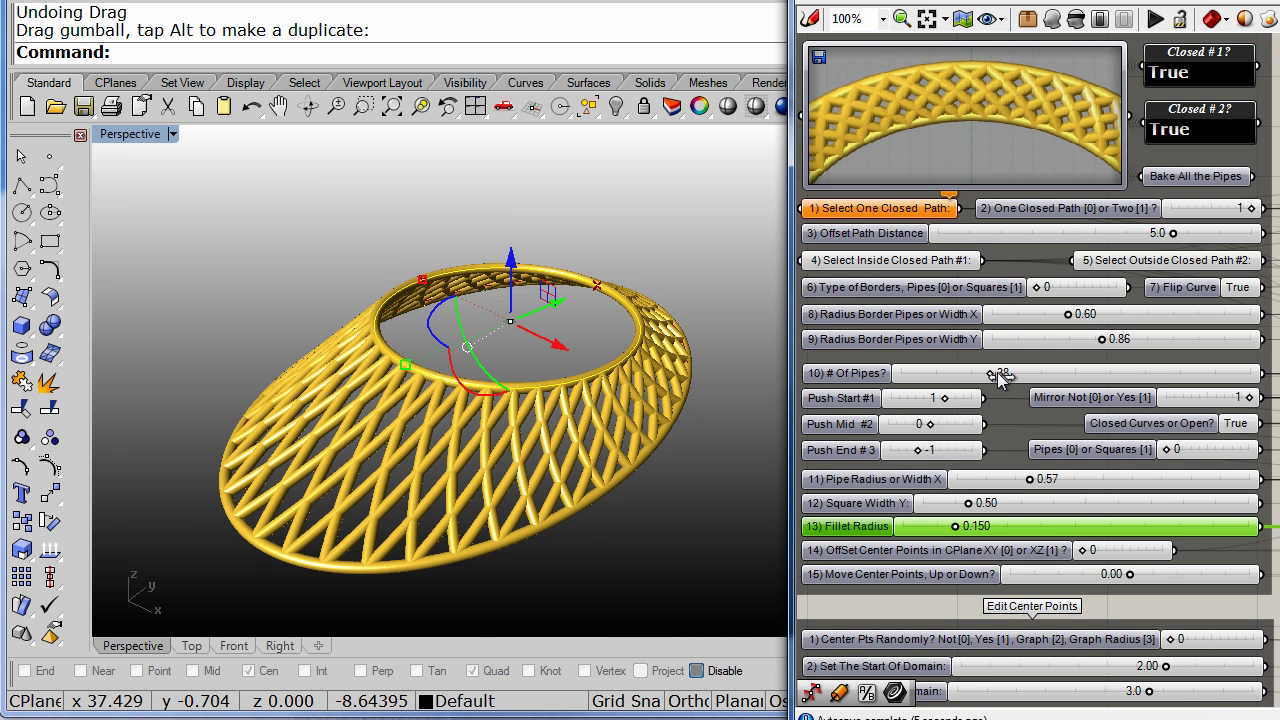
left_click_drag(997, 372, 998, 372)
left_click(639, 542)
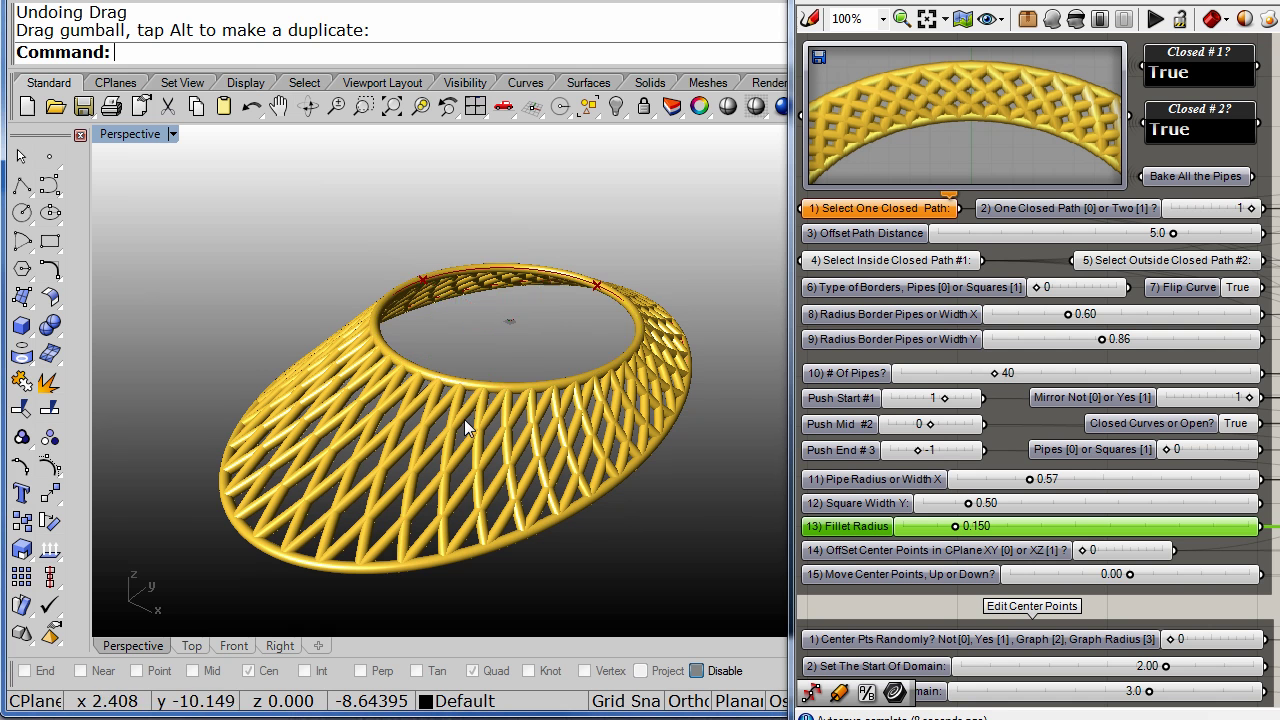
right_click_drag(464, 419, 424, 533)
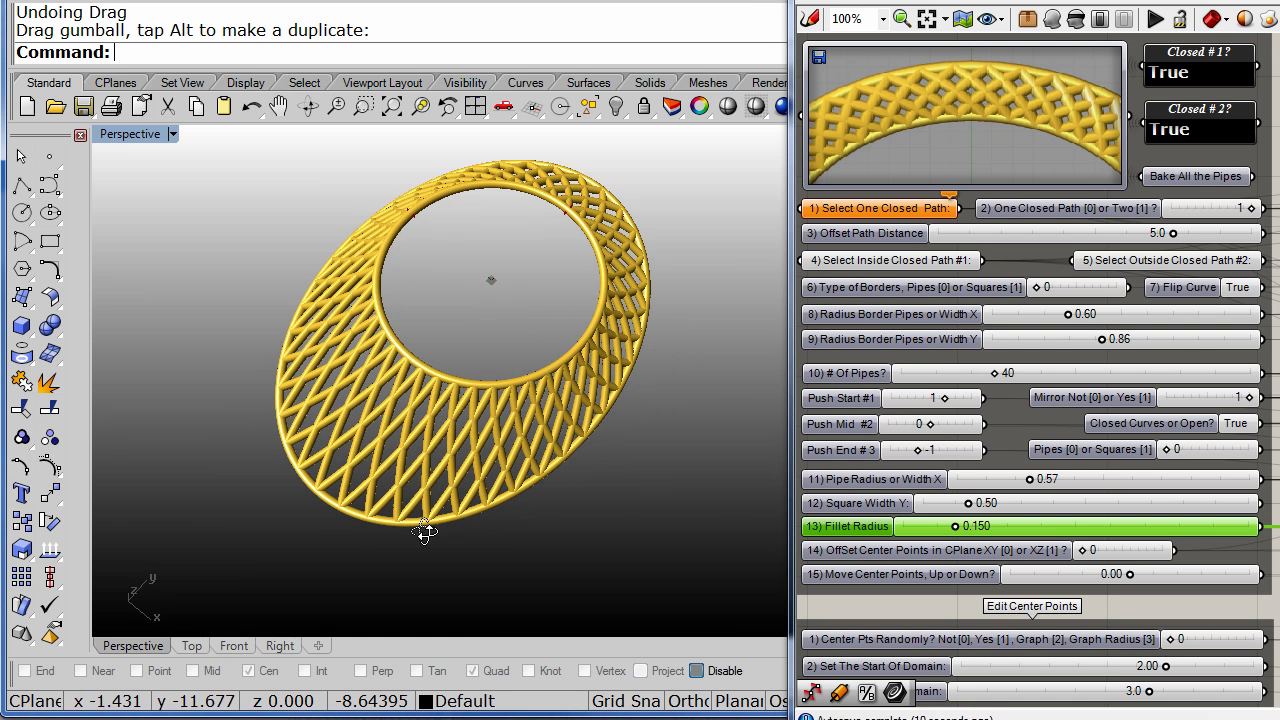
Step: Show the lattice in the Top view and turn on the pattern setup by setting its value to 1
left_click(190, 646)
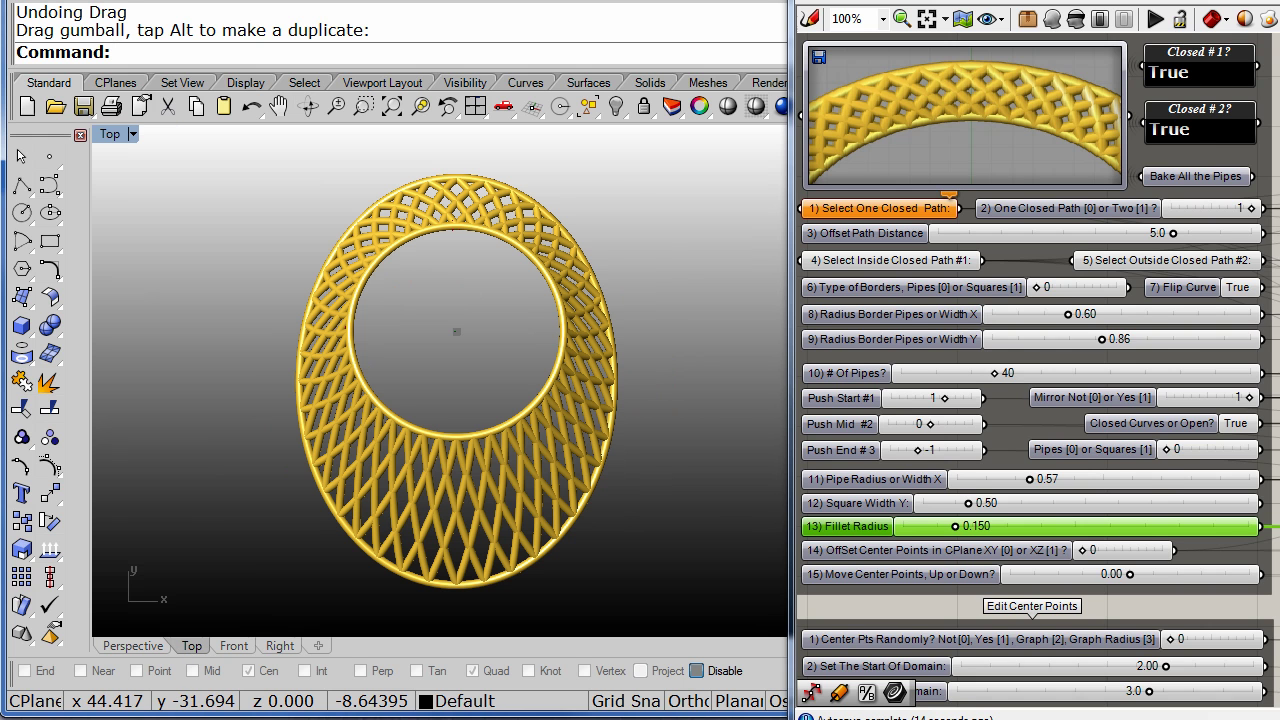
right_click_drag(1040, 450, 1080, 45)
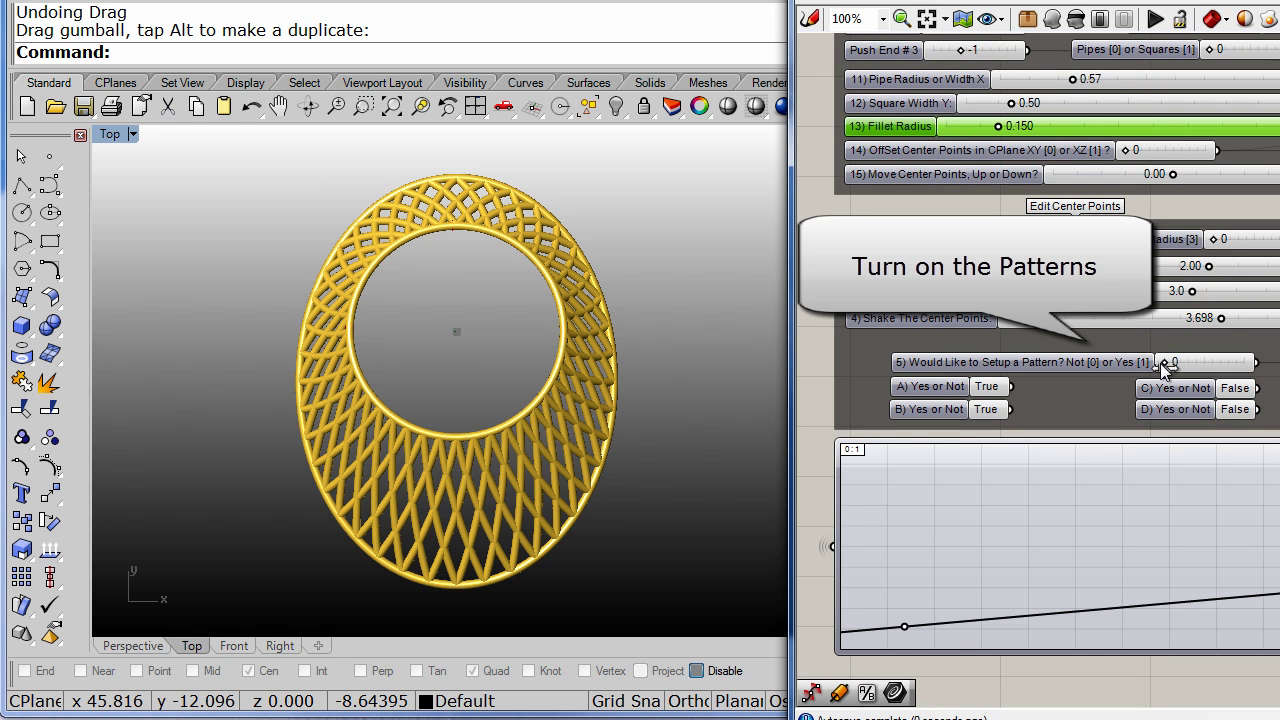
left_click_drag(1163, 364, 1233, 364)
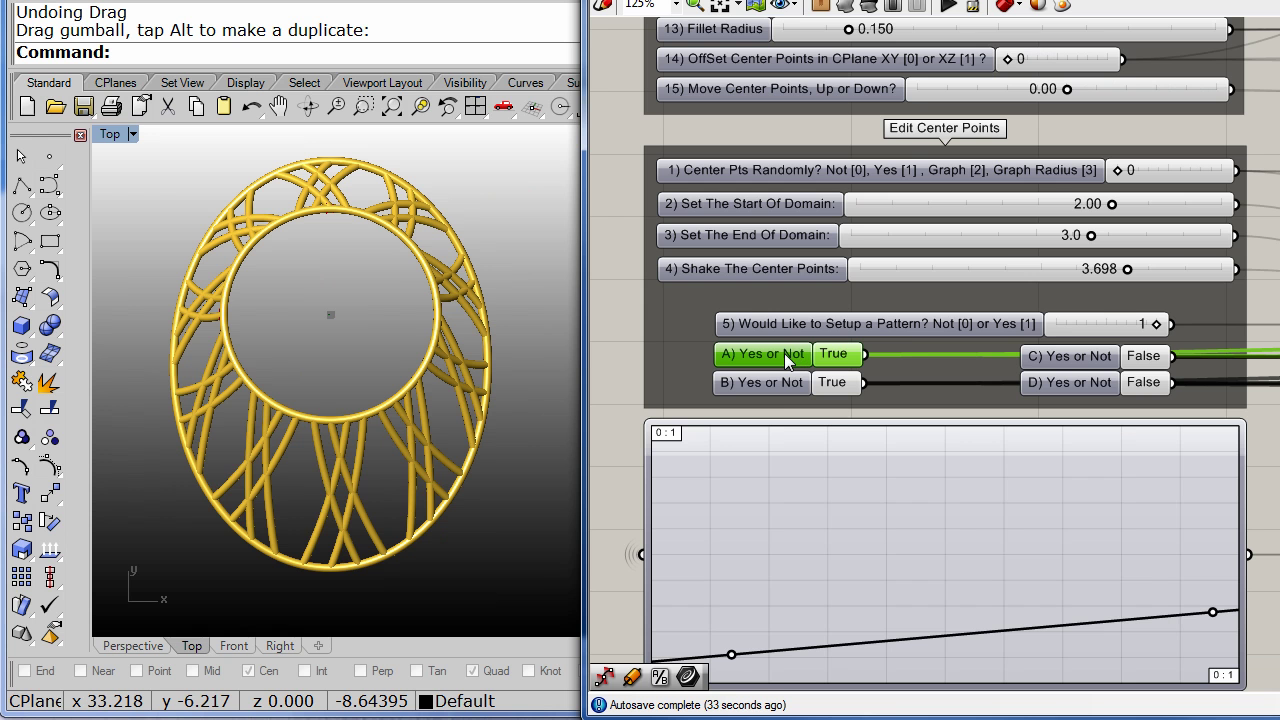
Step: Set pattern switches A and B to False and D to True, trying C as True before returning it to False
double_click(784, 353)
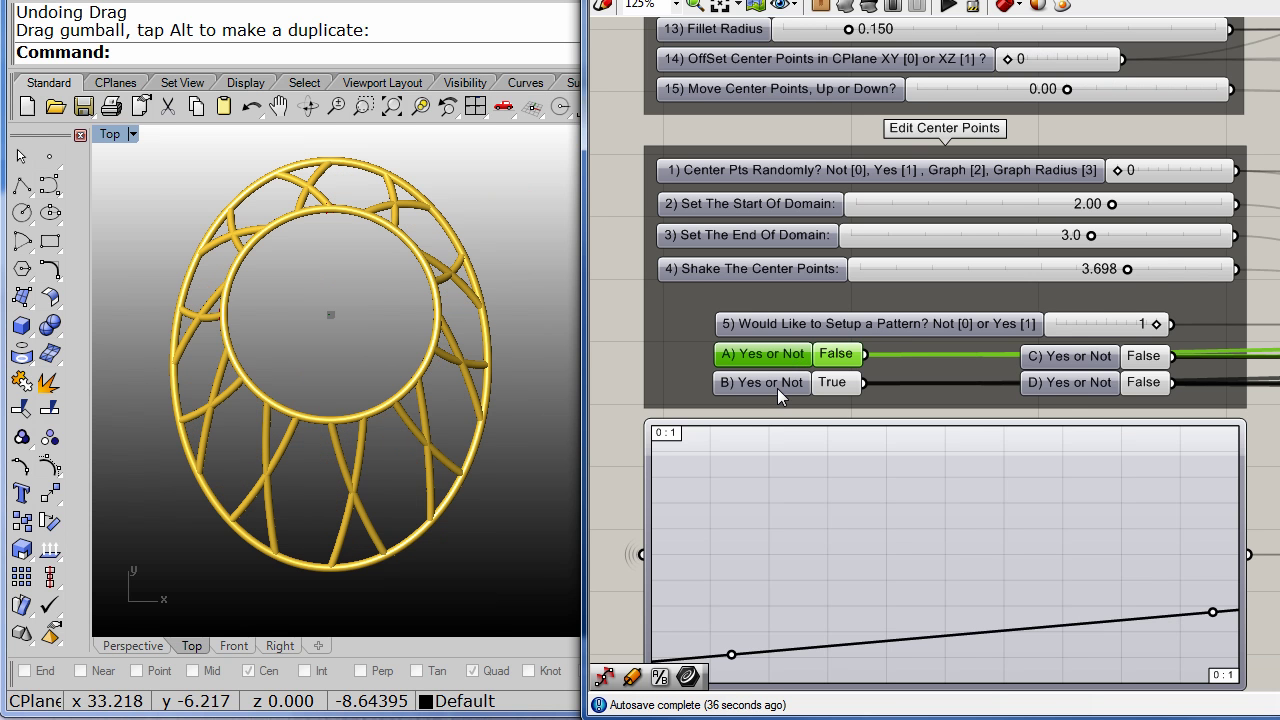
double_click(1078, 383)
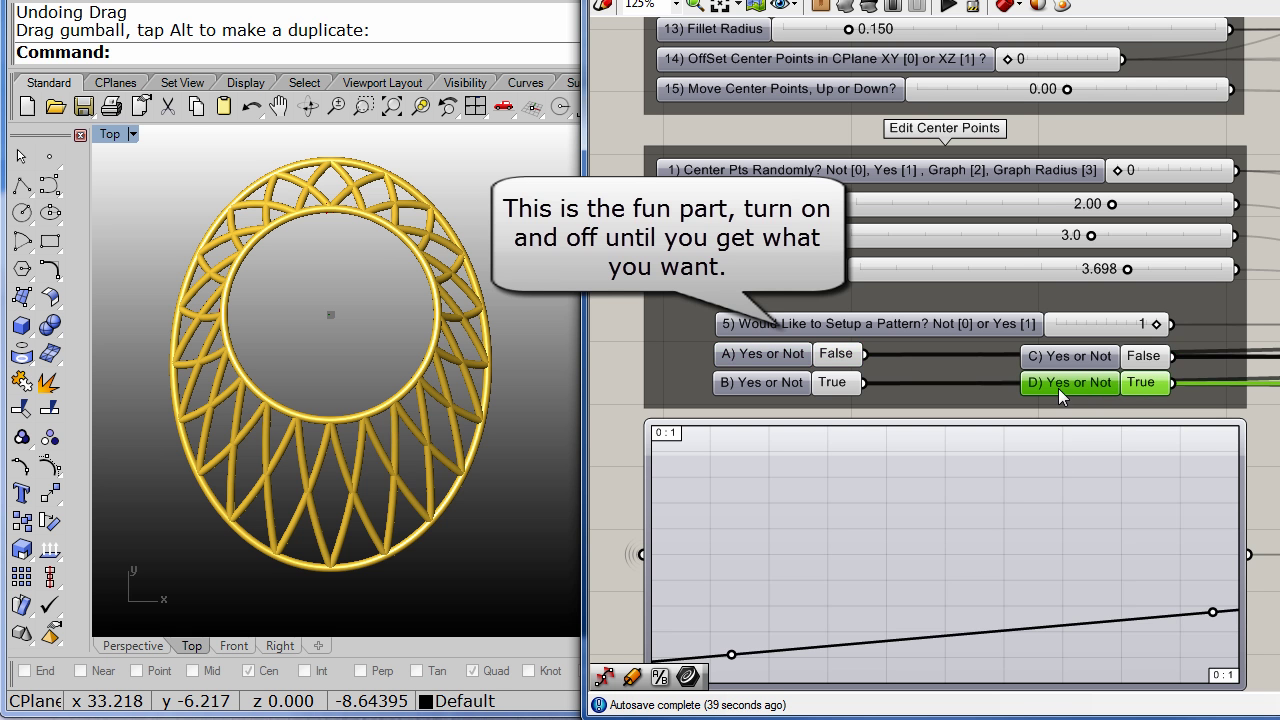
double_click(1075, 357)
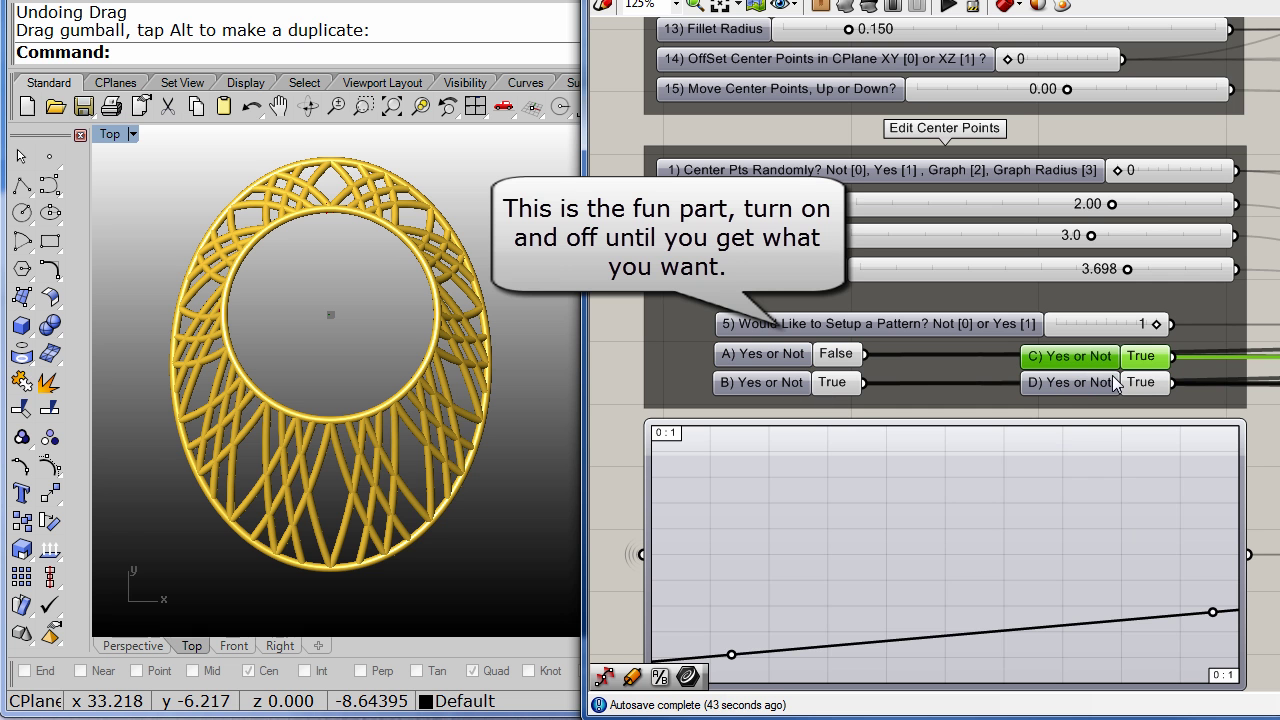
double_click(1088, 355)
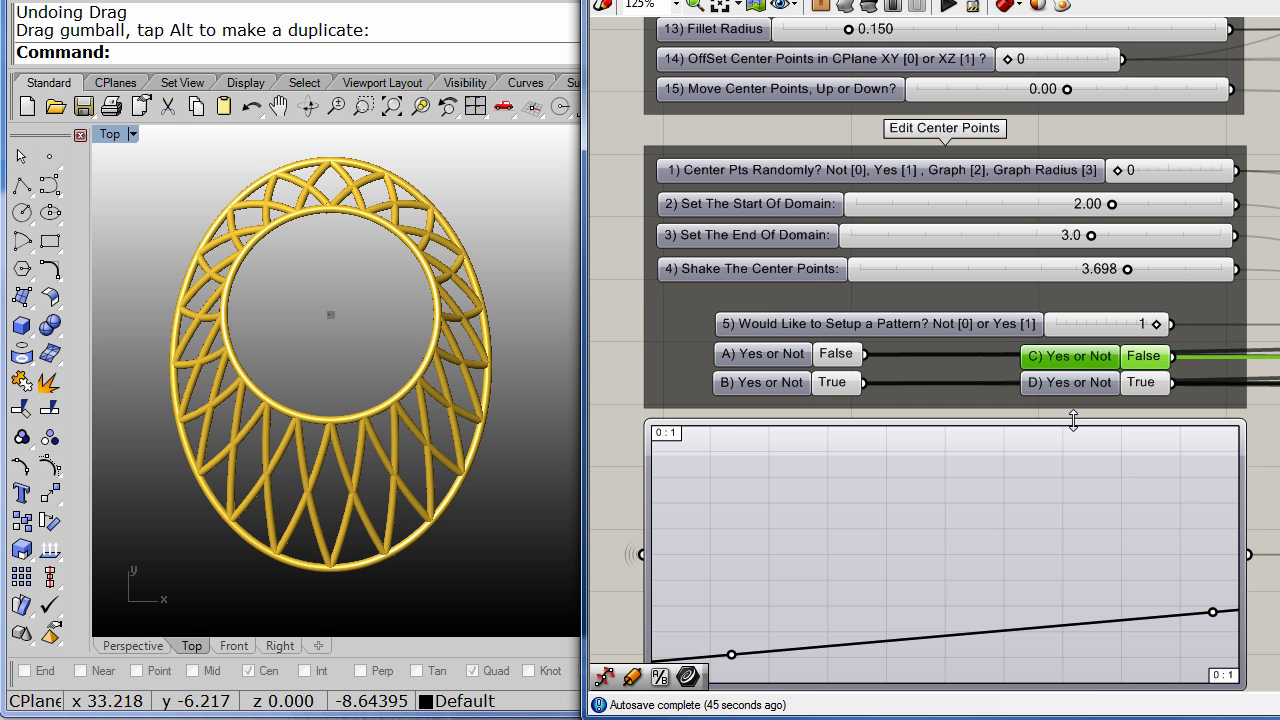
double_click(795, 383)
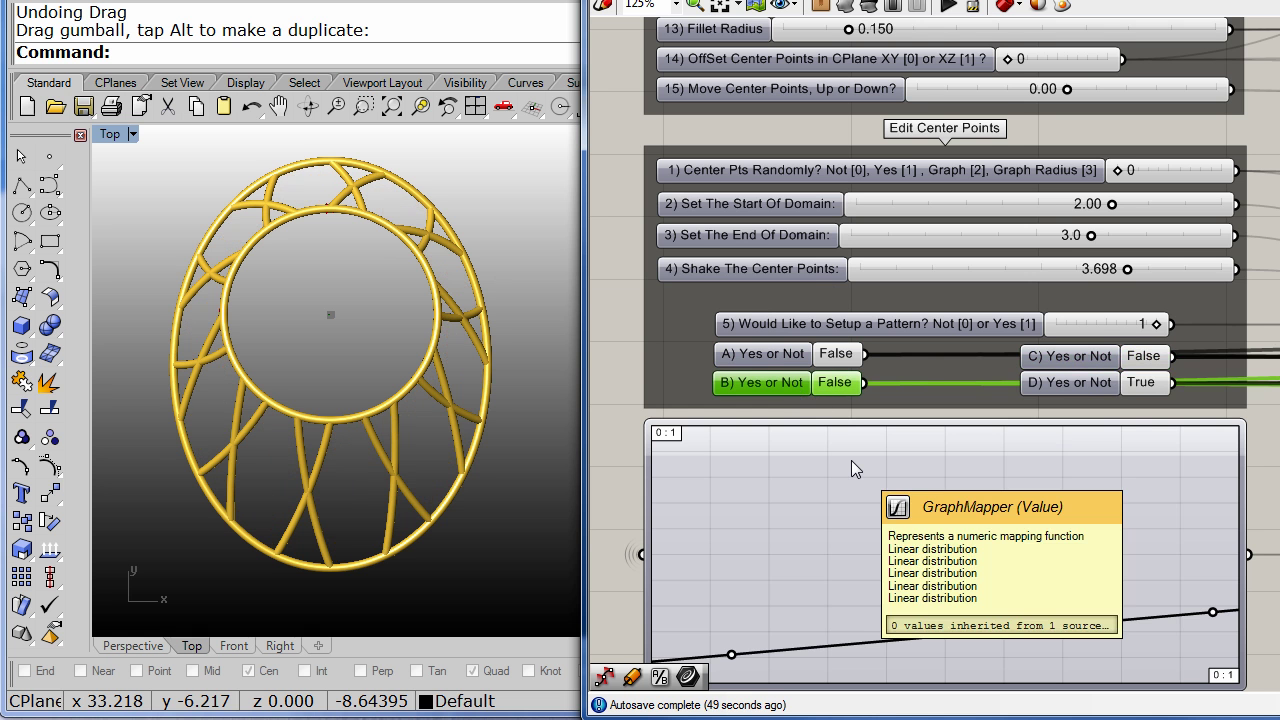
Step: Set Push End #3 to -3 and Push Start #1 to 3
right_click_drag(838, 125, 830, 366)
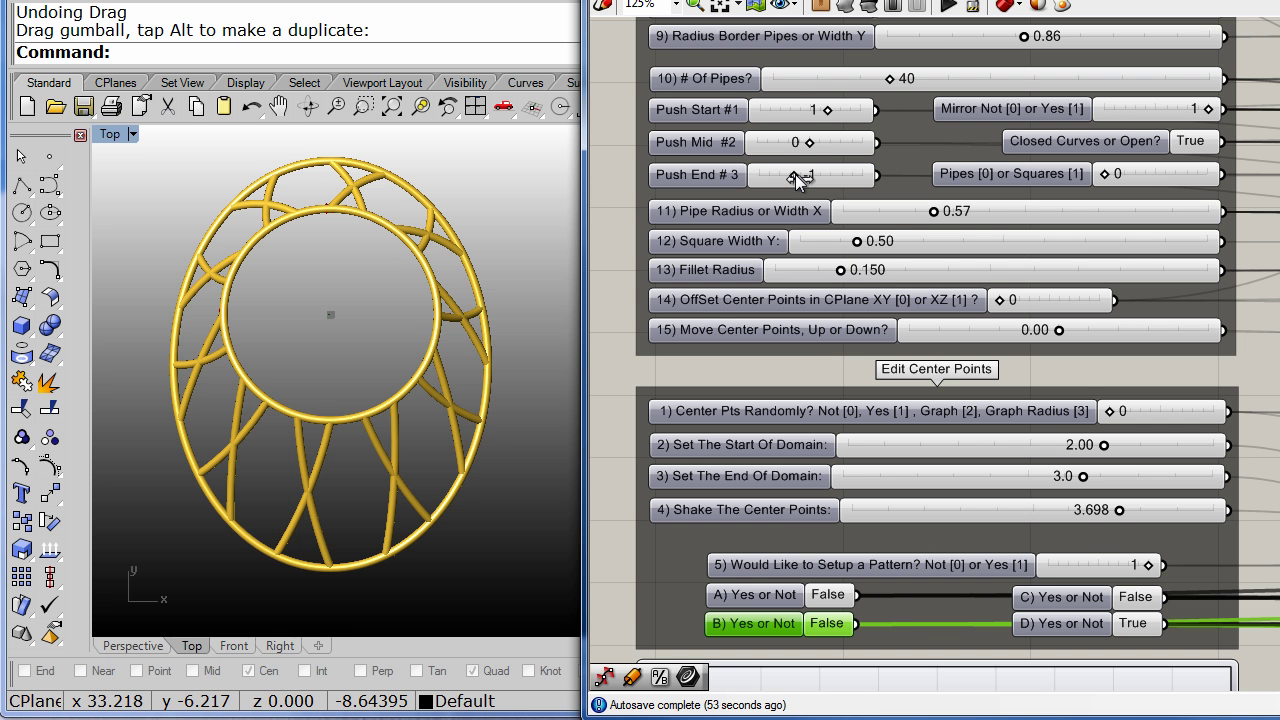
left_click_drag(795, 174, 754, 185)
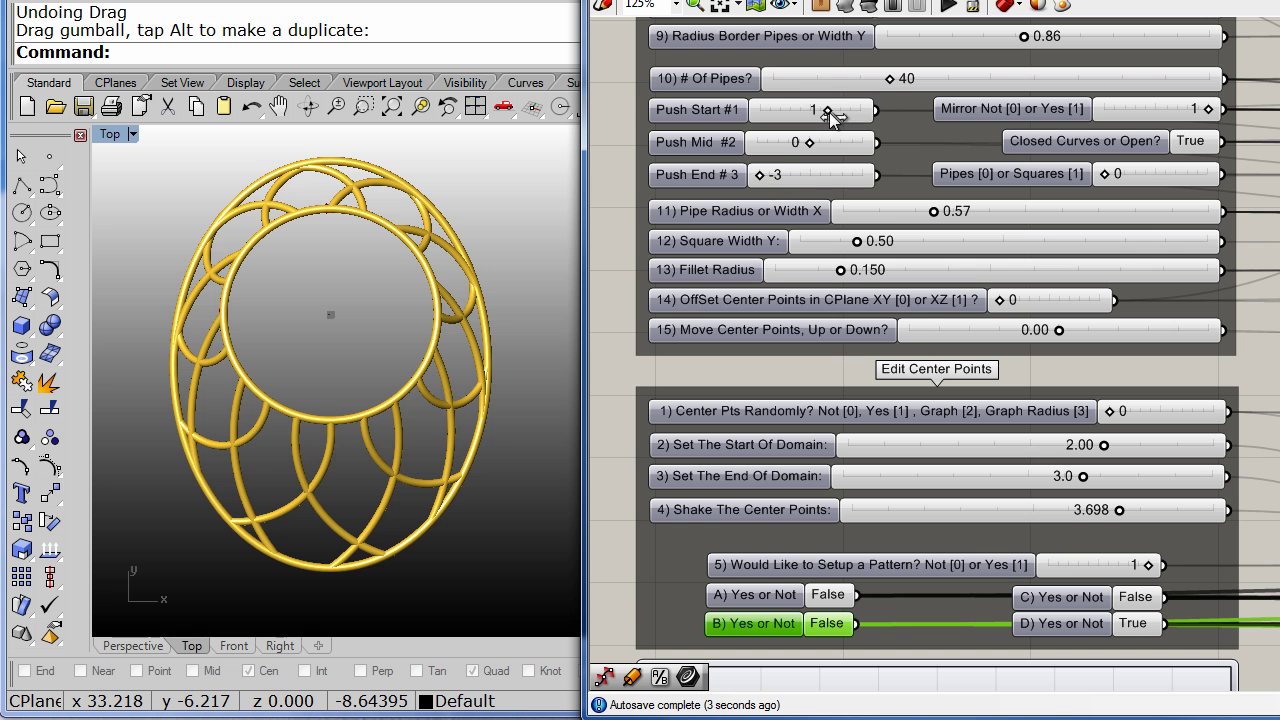
left_click_drag(828, 110, 862, 112)
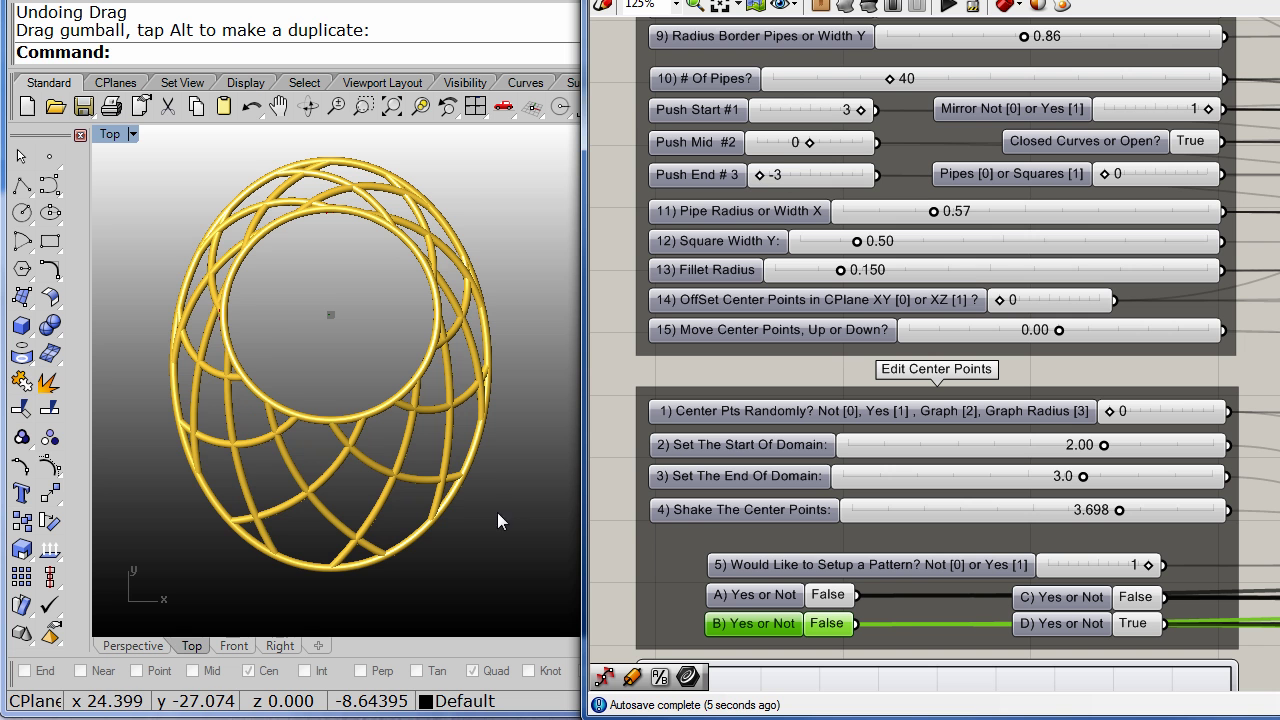
Step: In the Perspective view, move the lattice's center points up by 3.08
left_click(139, 646)
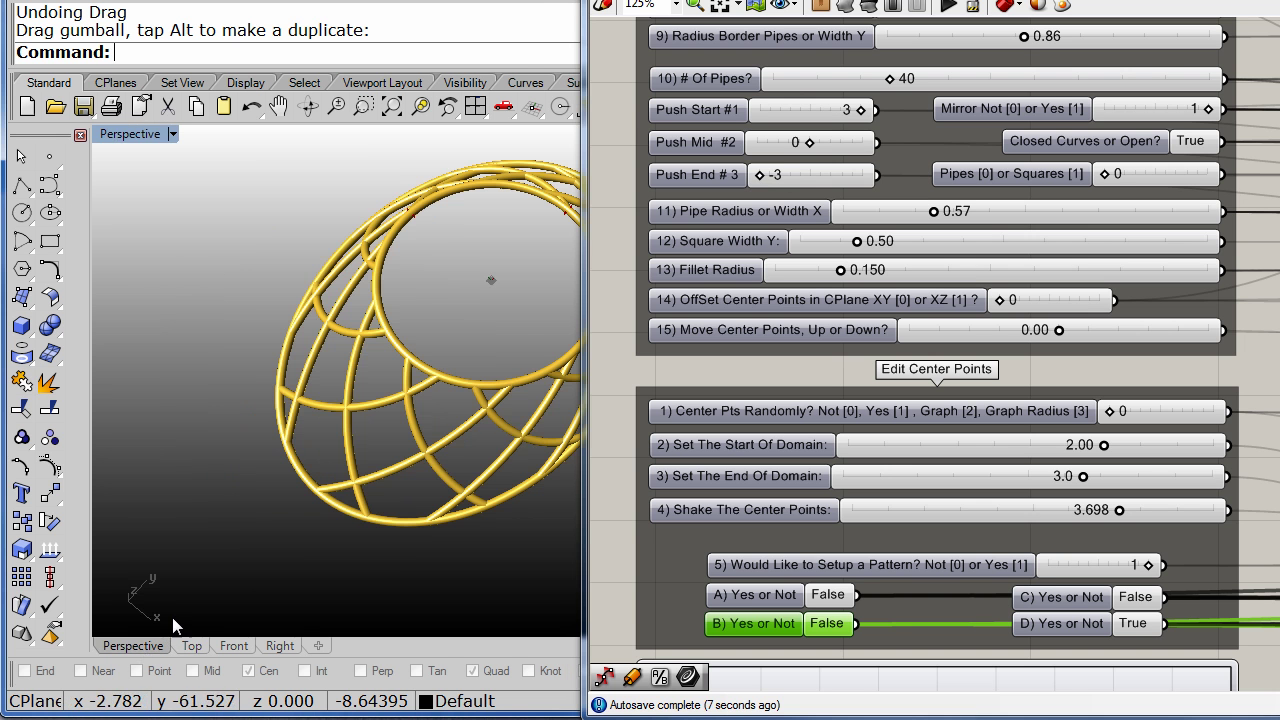
right_click_drag(497, 451, 528, 251)
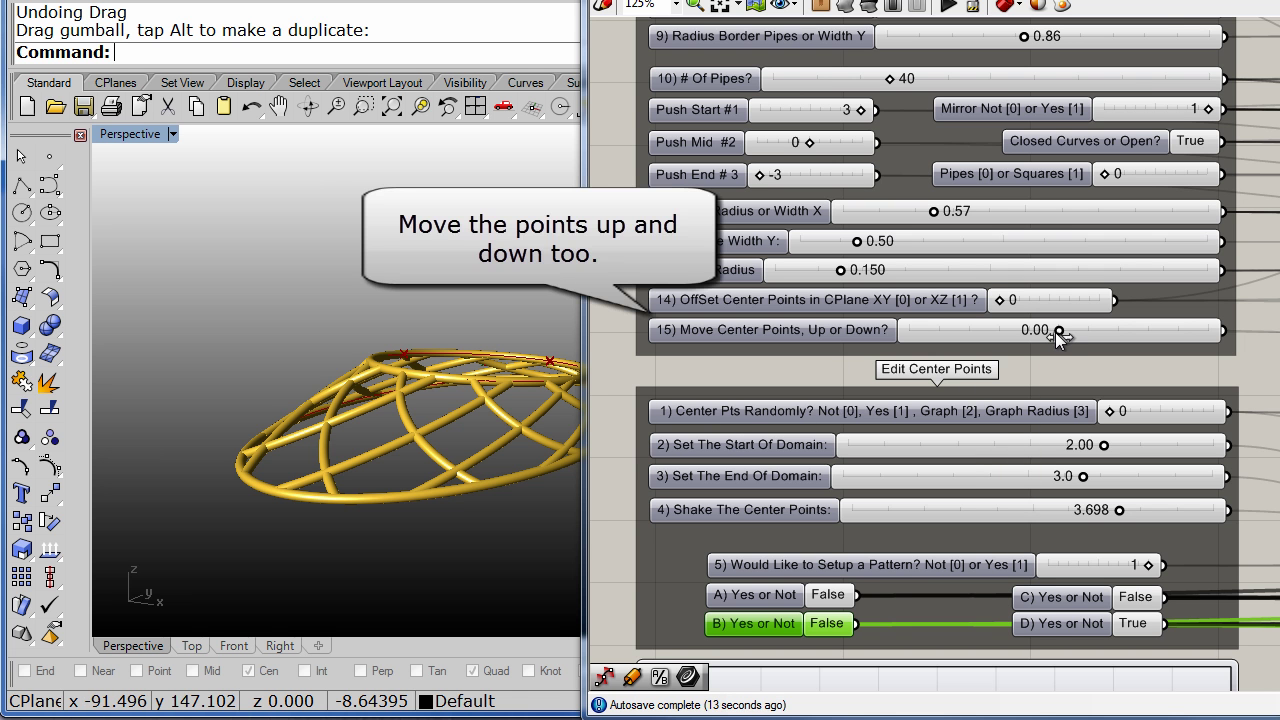
left_click_drag(1067, 333, 1101, 328)
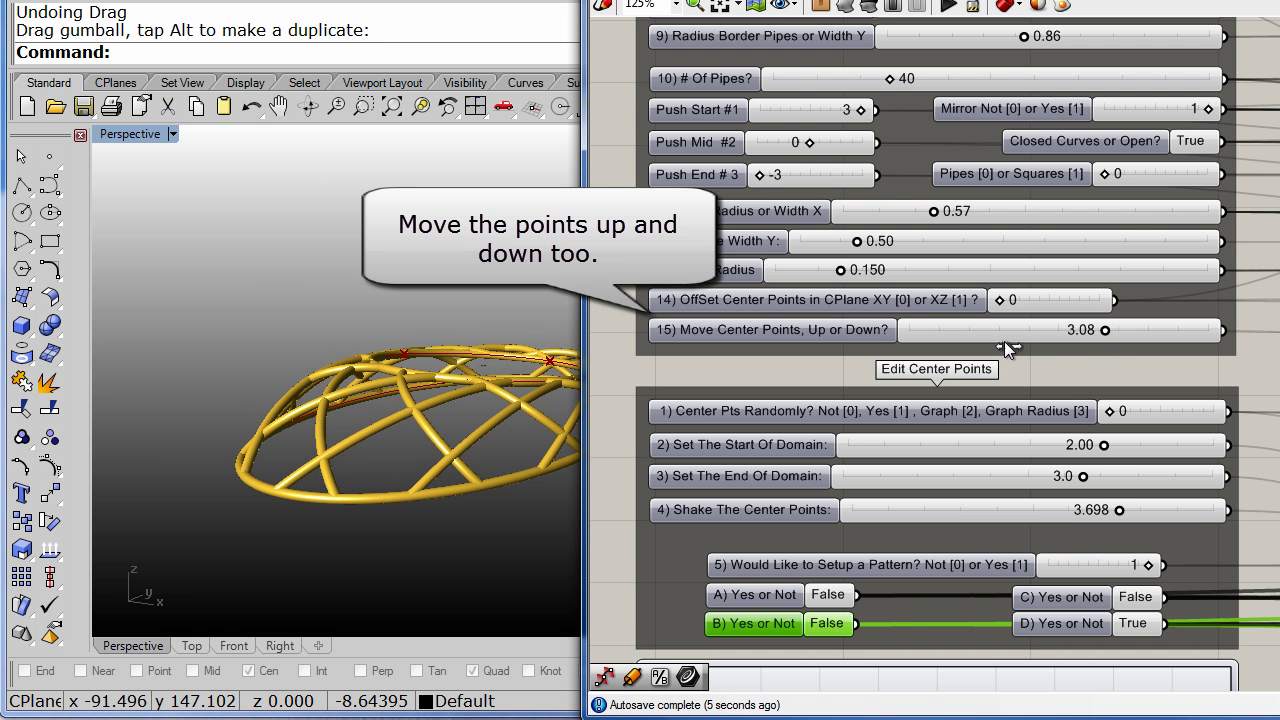
right_click_drag(221, 348, 188, 396)
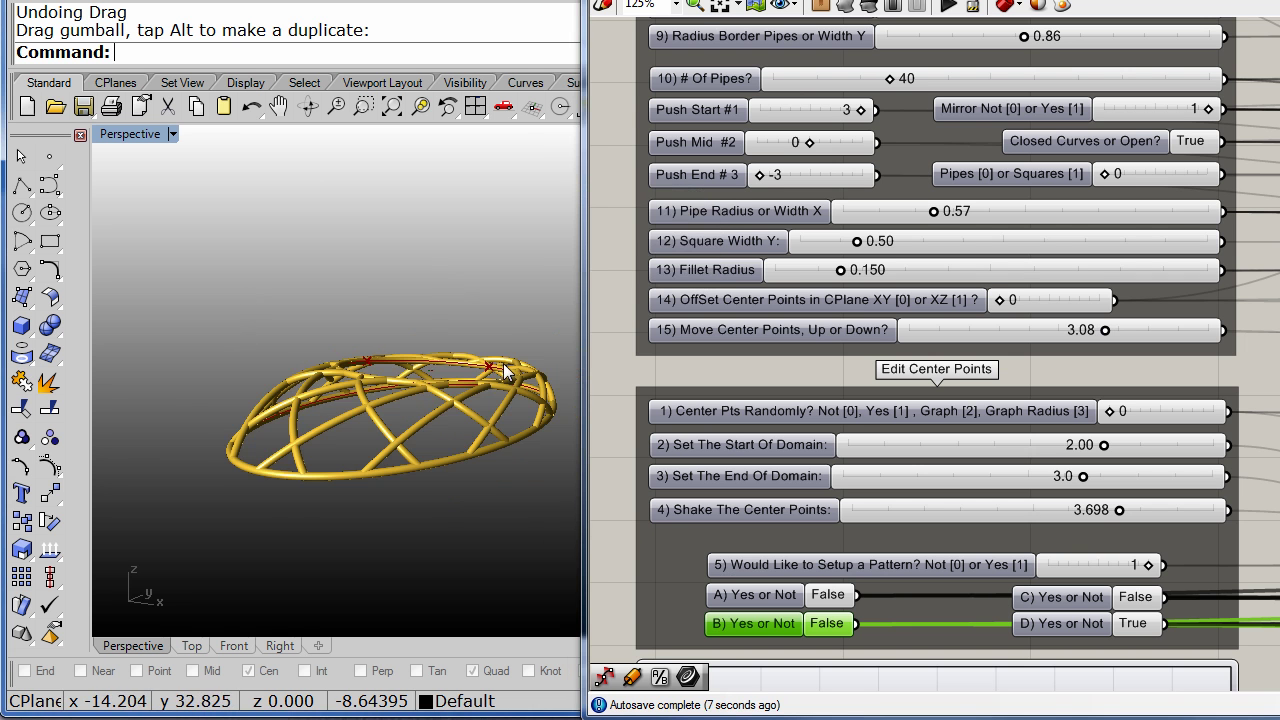
right_click_drag(503, 363, 512, 402)
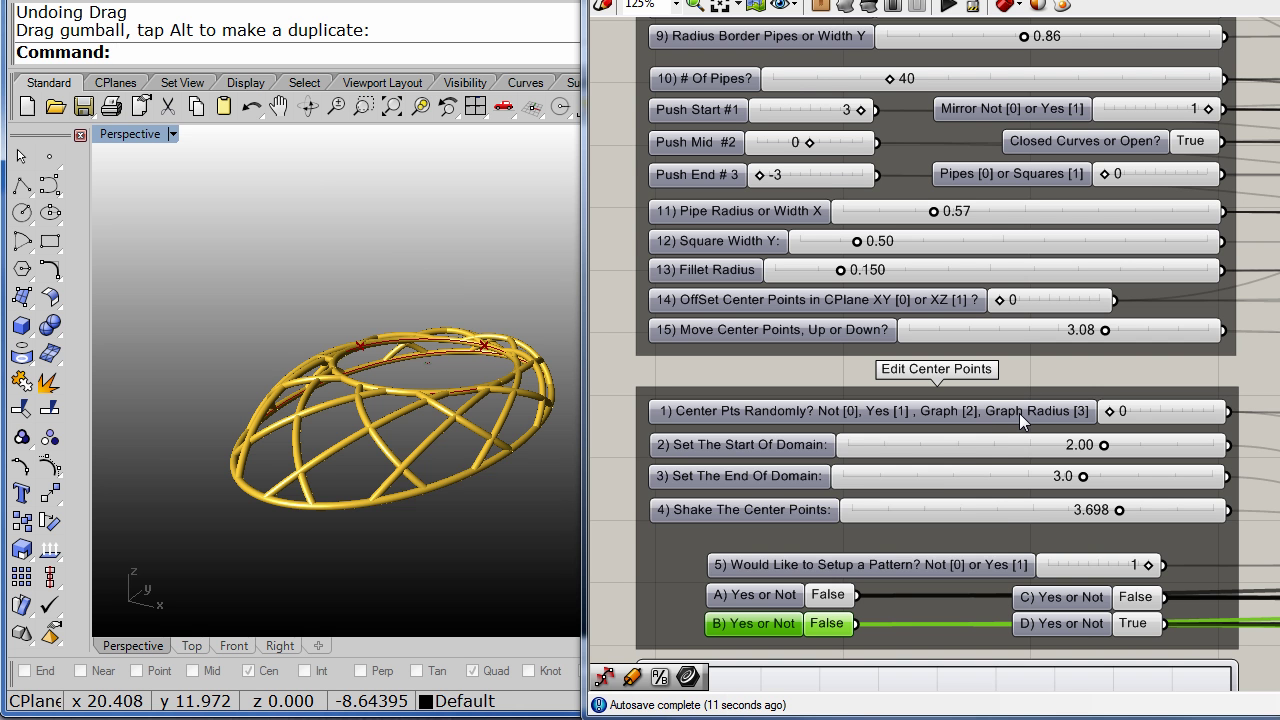
Step: Set the center points option to 3 so that the graph controls the pipe radius
mouse_move(1022, 413)
left_click_drag(1138, 410, 1239, 421)
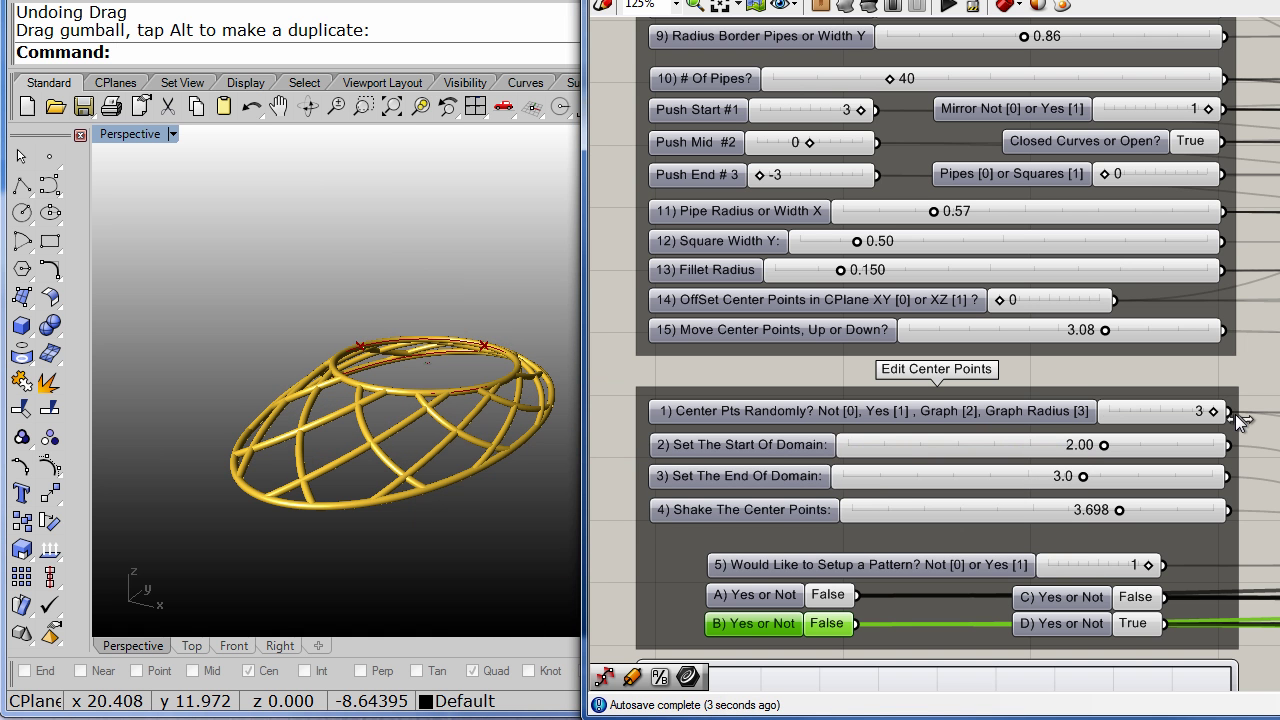
right_click_drag(502, 487, 496, 384)
scroll(519, 296, "up", 5)
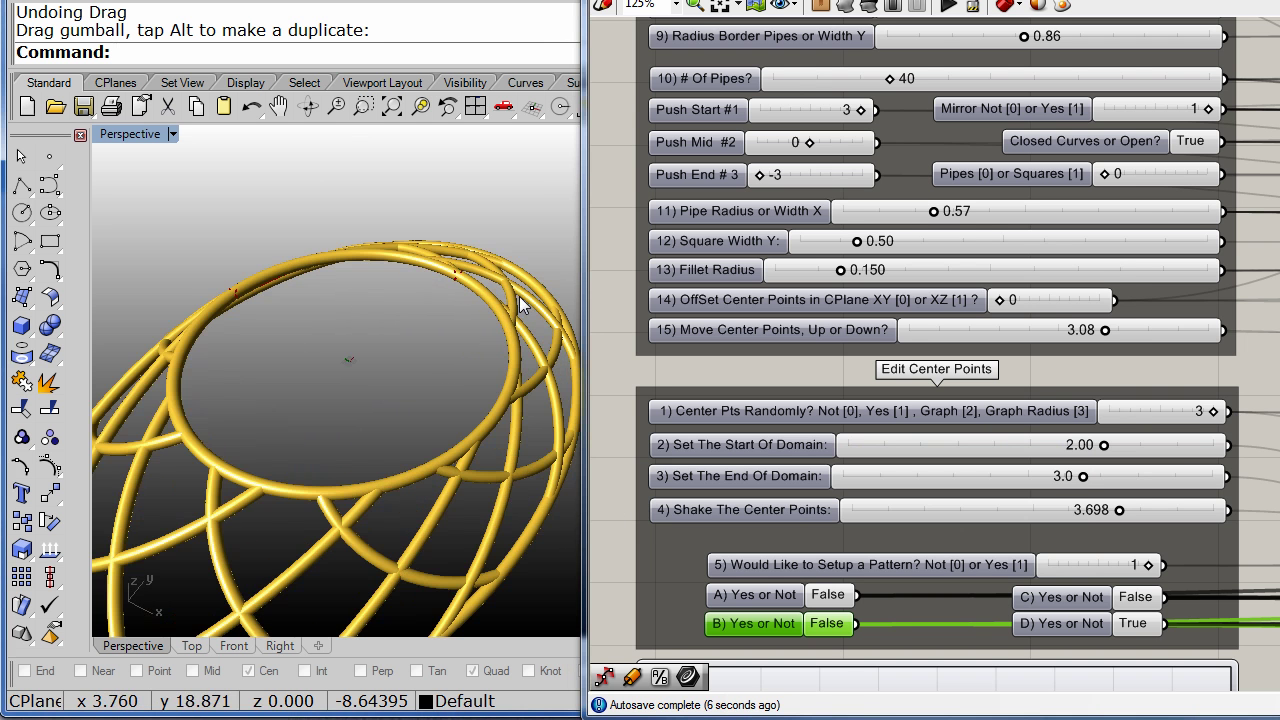
Step: Set the pipe thickness range with a domain start of 1.26 and a domain end of 5.2
right_click_drag(420, 408, 420, 403)
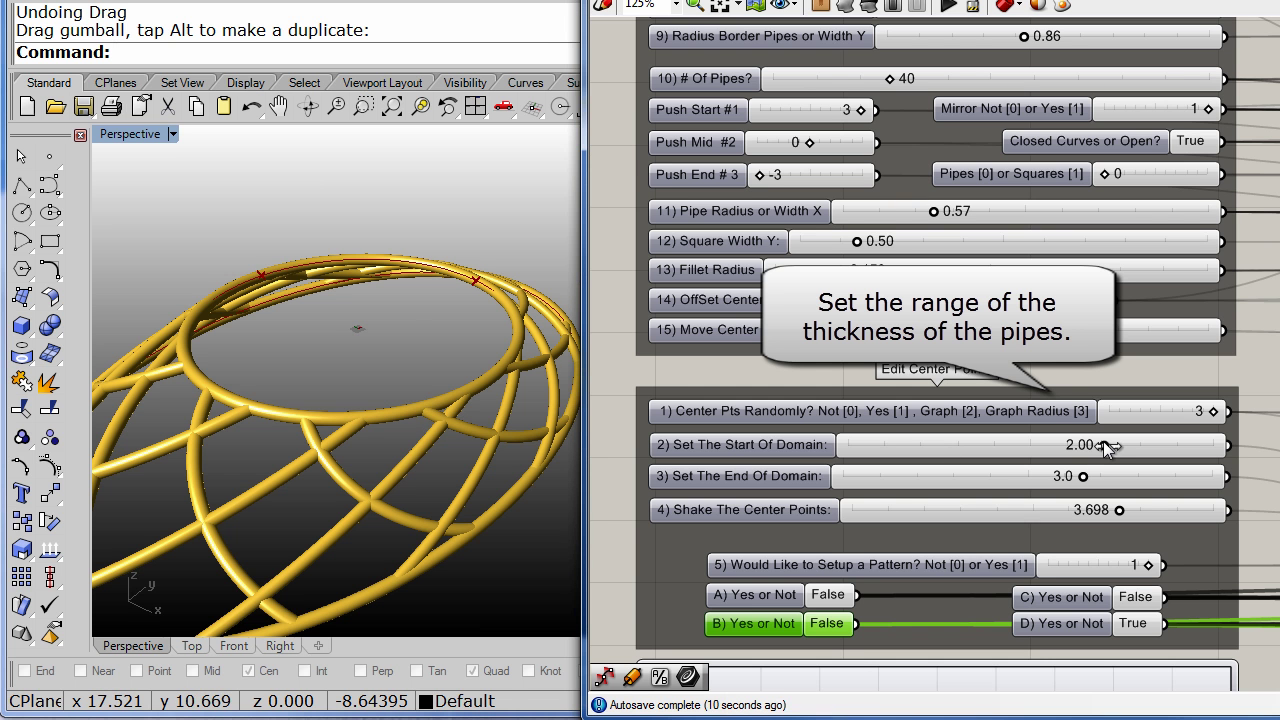
left_click_drag(1103, 445, 1077, 444)
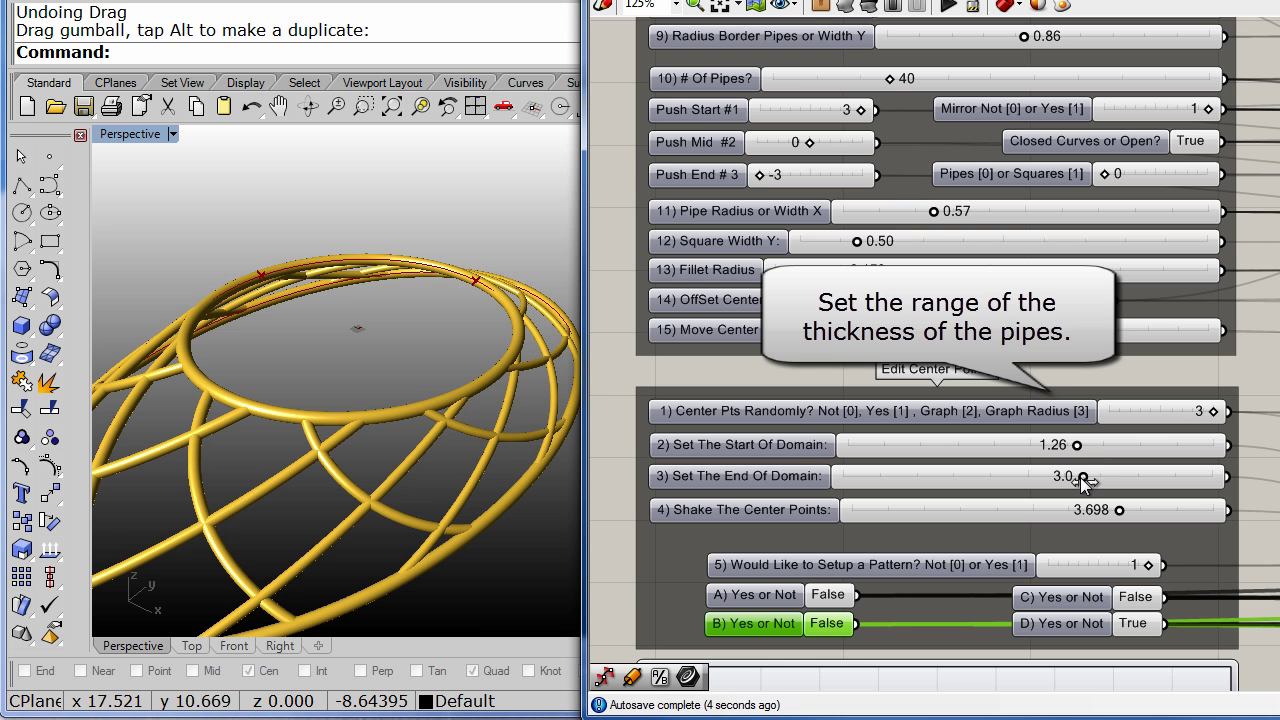
left_click_drag(1083, 478, 1124, 478)
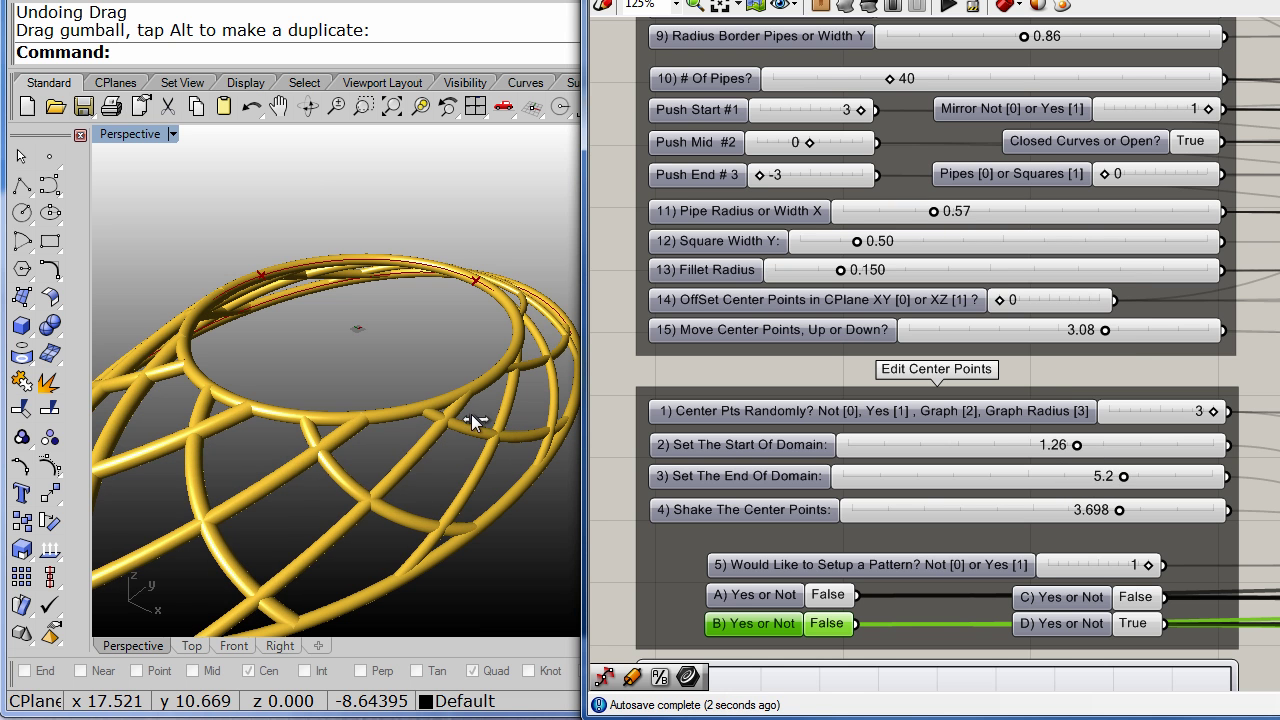
right_click_drag(346, 371, 297, 398)
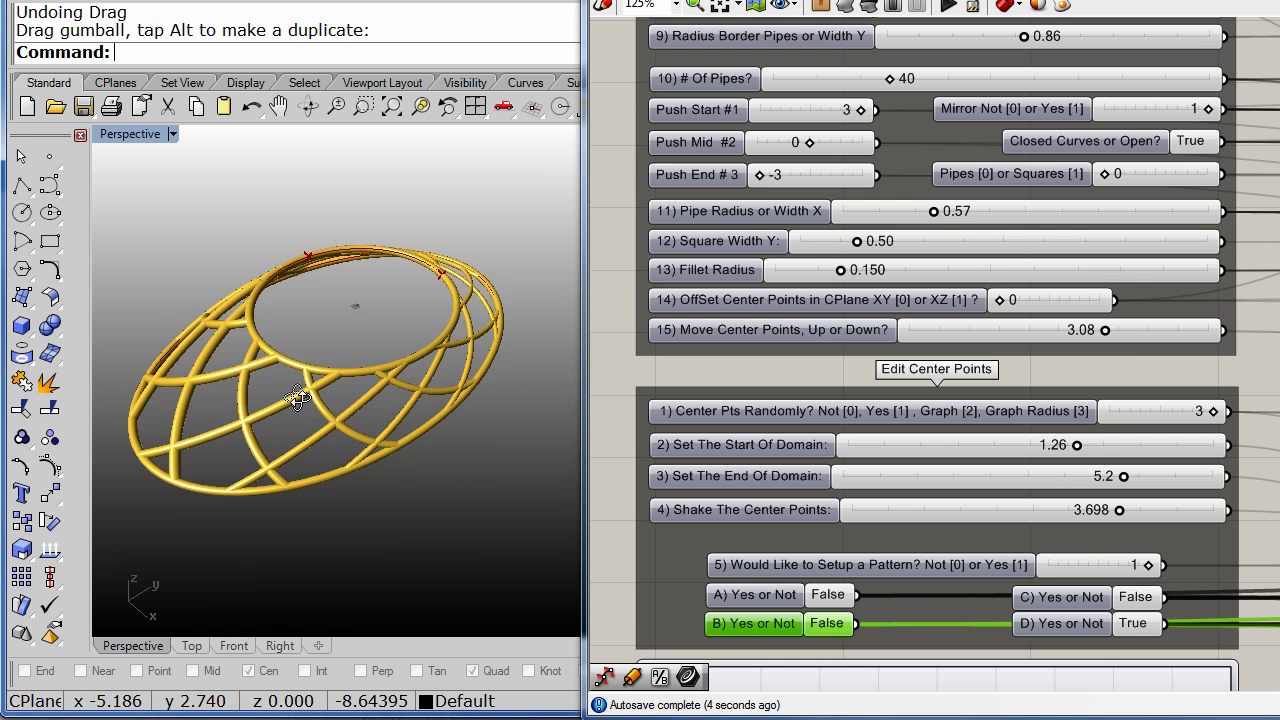
Step: Widen the pipe thickness range to a domain start of 0.60 and a domain end of 7.2
scroll(443, 294, "up", 3)
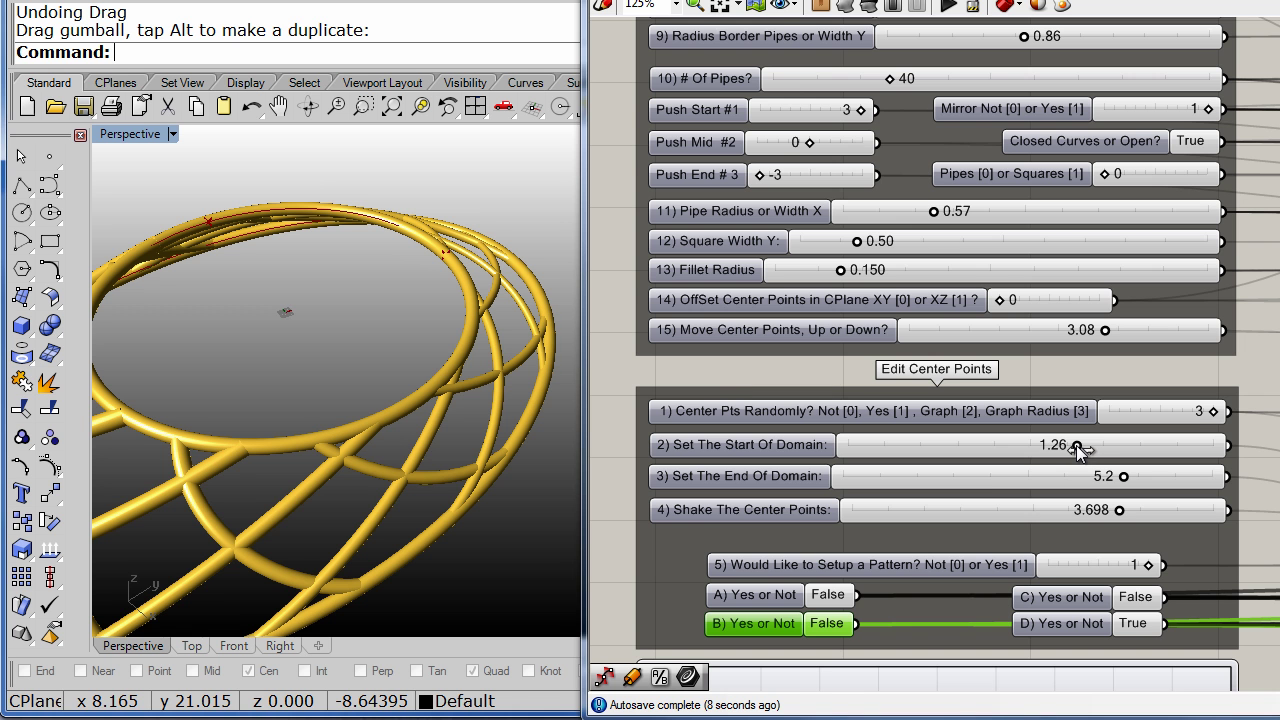
left_click_drag(1077, 448, 1052, 449)
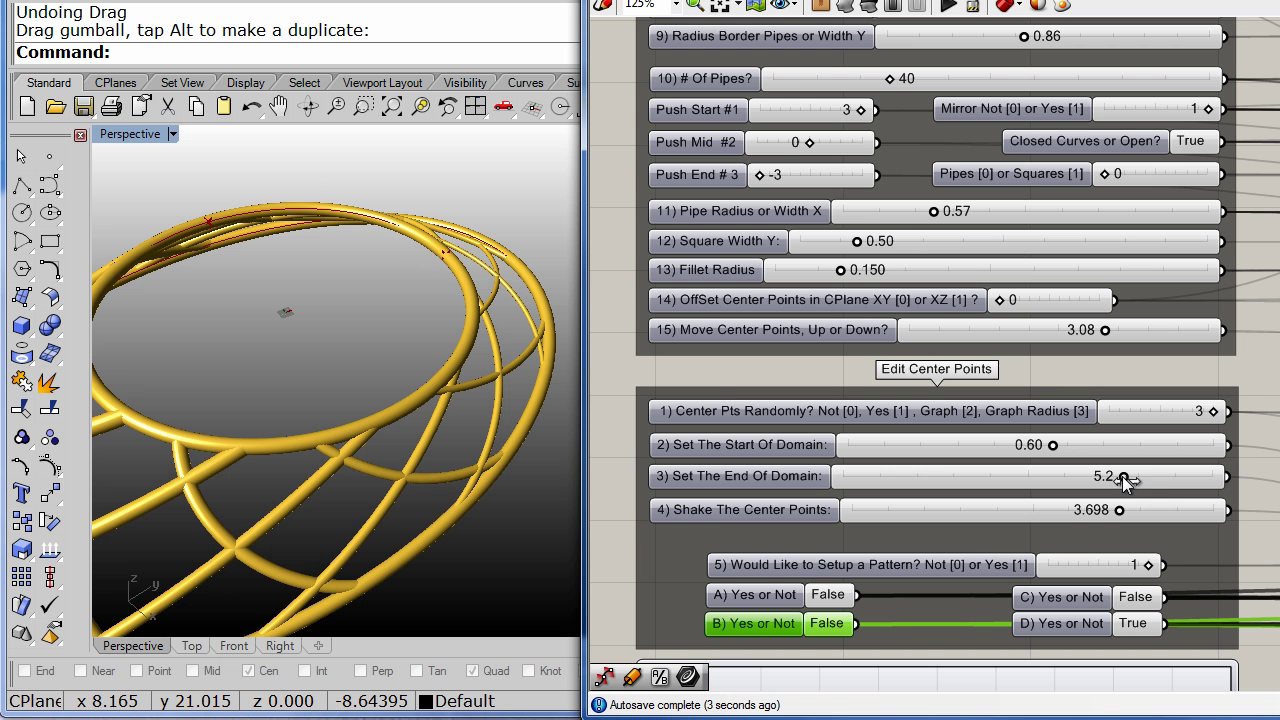
left_click_drag(1123, 477, 1160, 477)
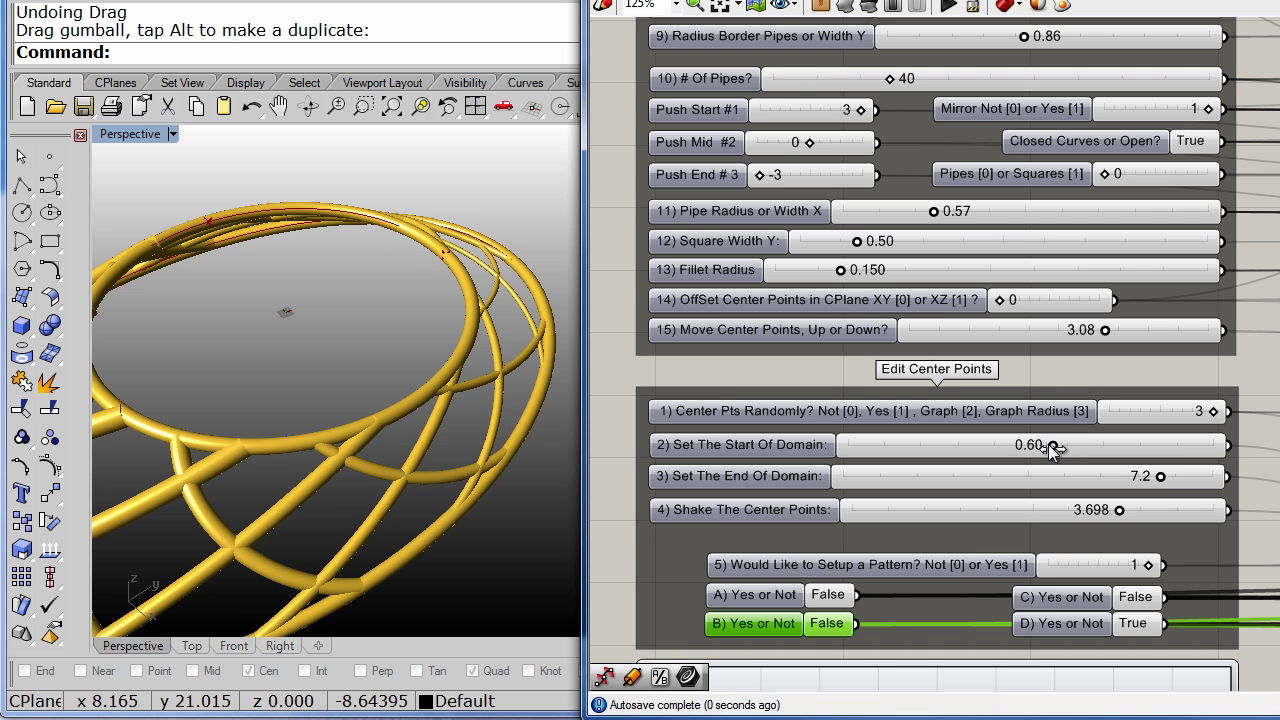
Step: Narrow the pipe thickness range to a domain start of 1.15 and a domain end of 3.1
mouse_move(1050, 446)
left_mouse_down()
mouse_move(1032, 446)
mouse_move(1073, 452)
left_mouse_up()
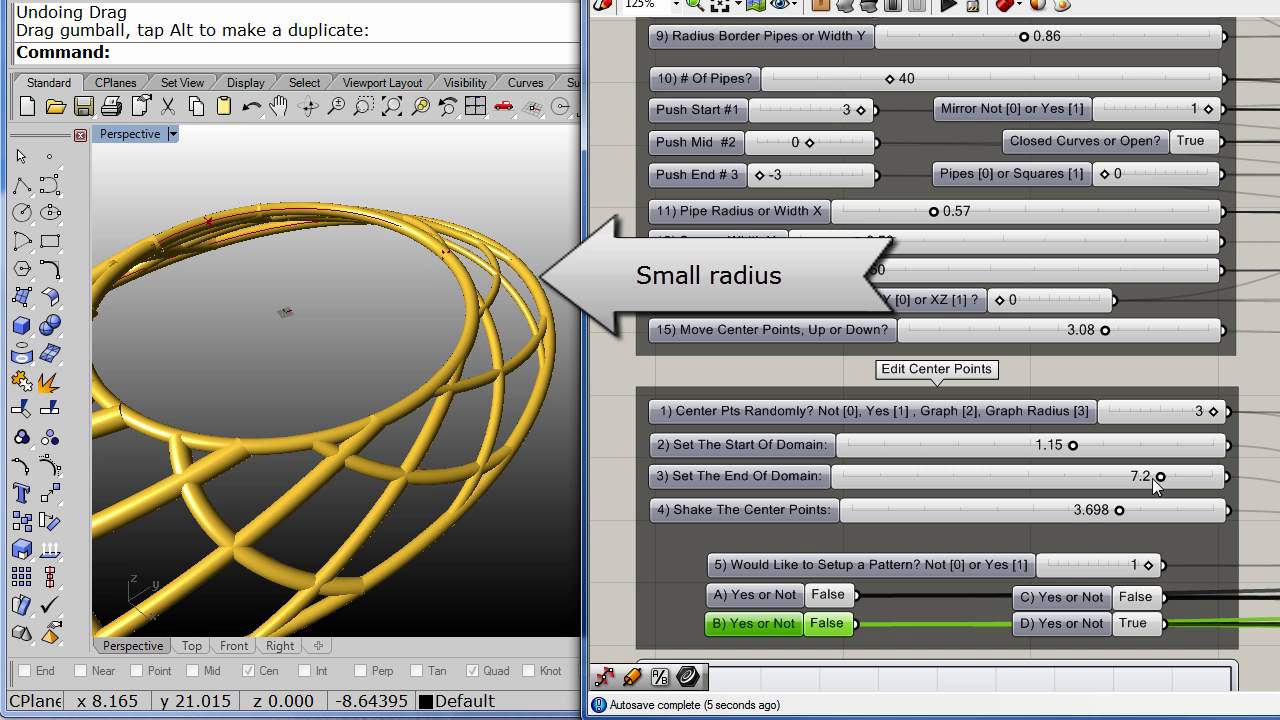
left_click_drag(1160, 477, 1088, 480)
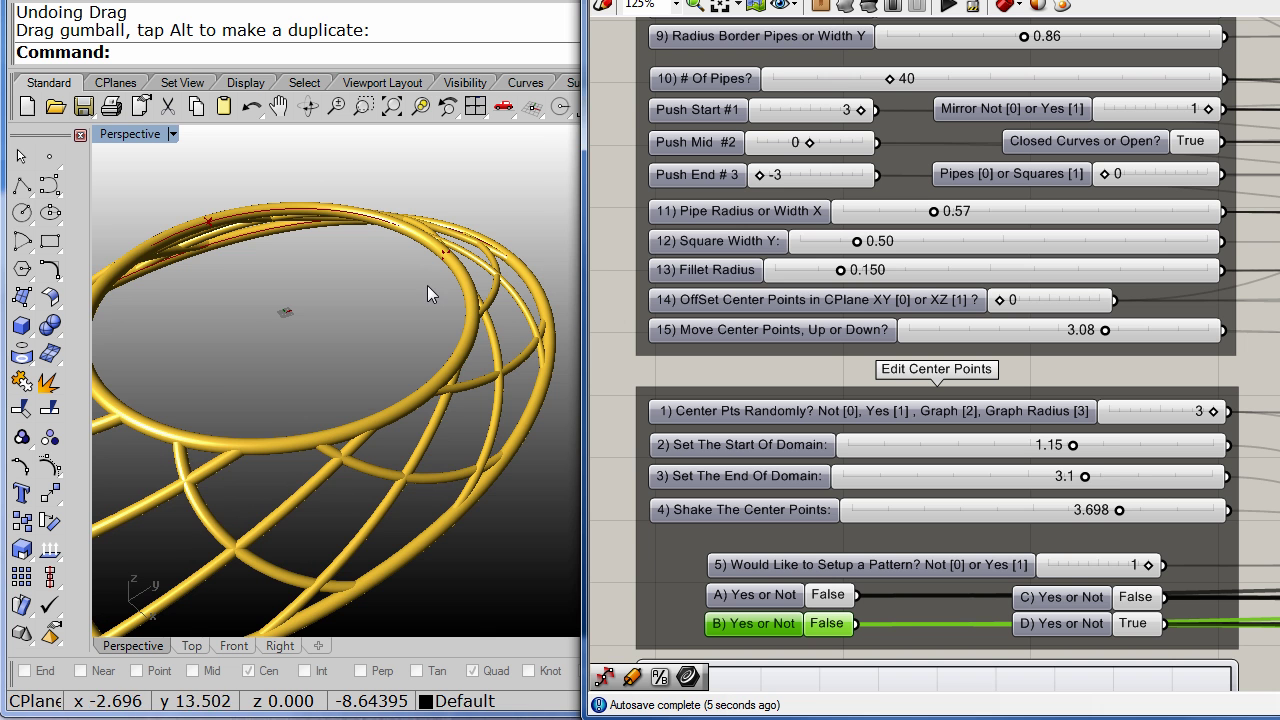
right_click_drag(394, 277, 280, 445)
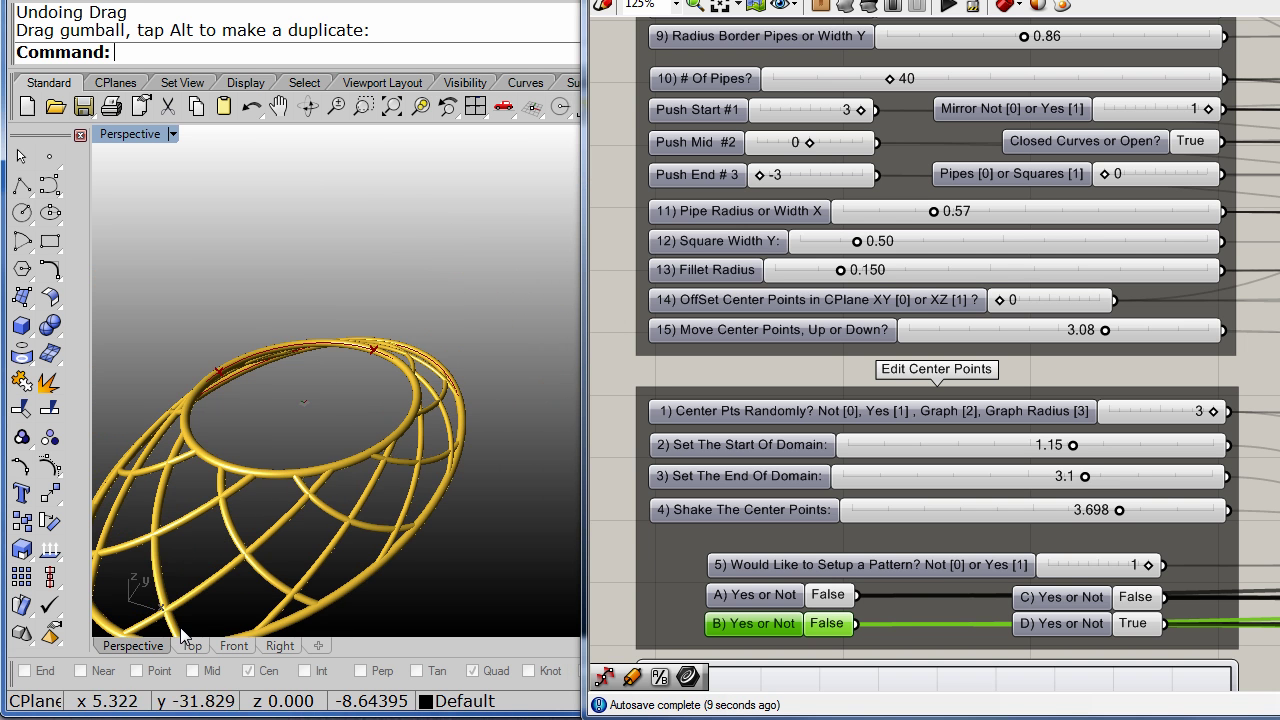
Step: Examine the patterned lattice in the Top view with the Rhino window maximized
left_click(191, 645)
right_click_drag(279, 495, 420, 318)
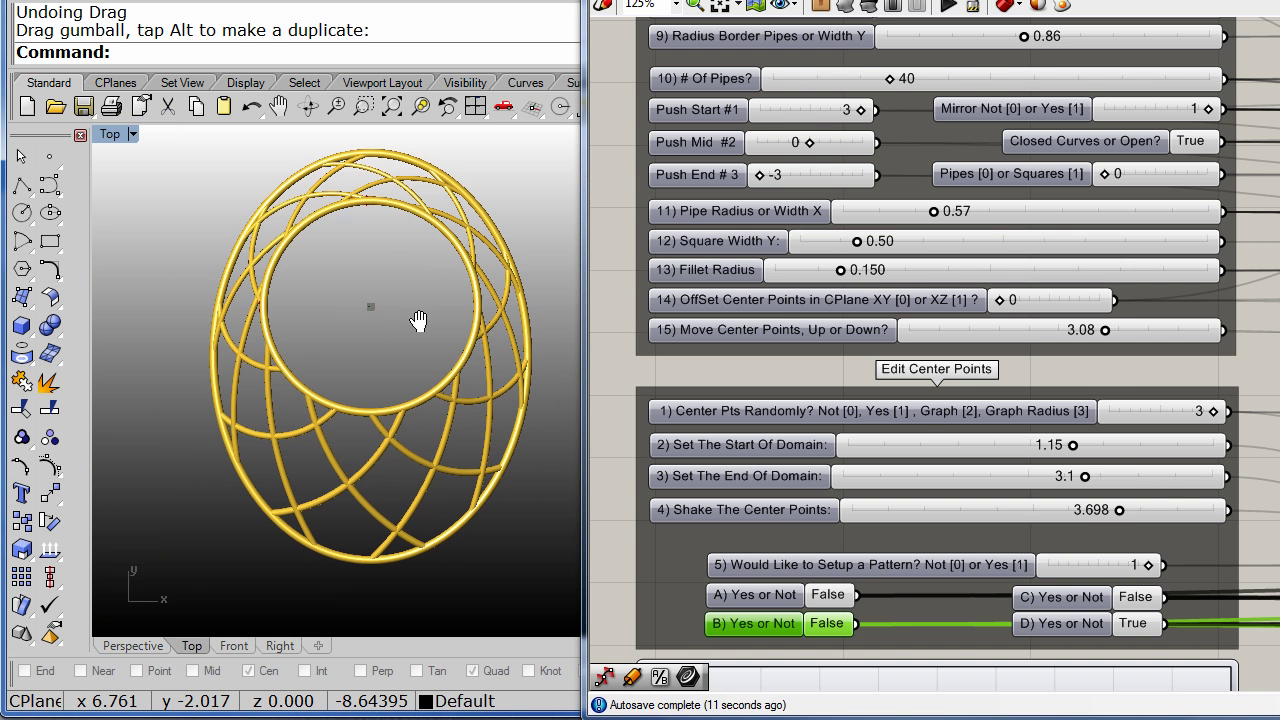
key("super+Up")
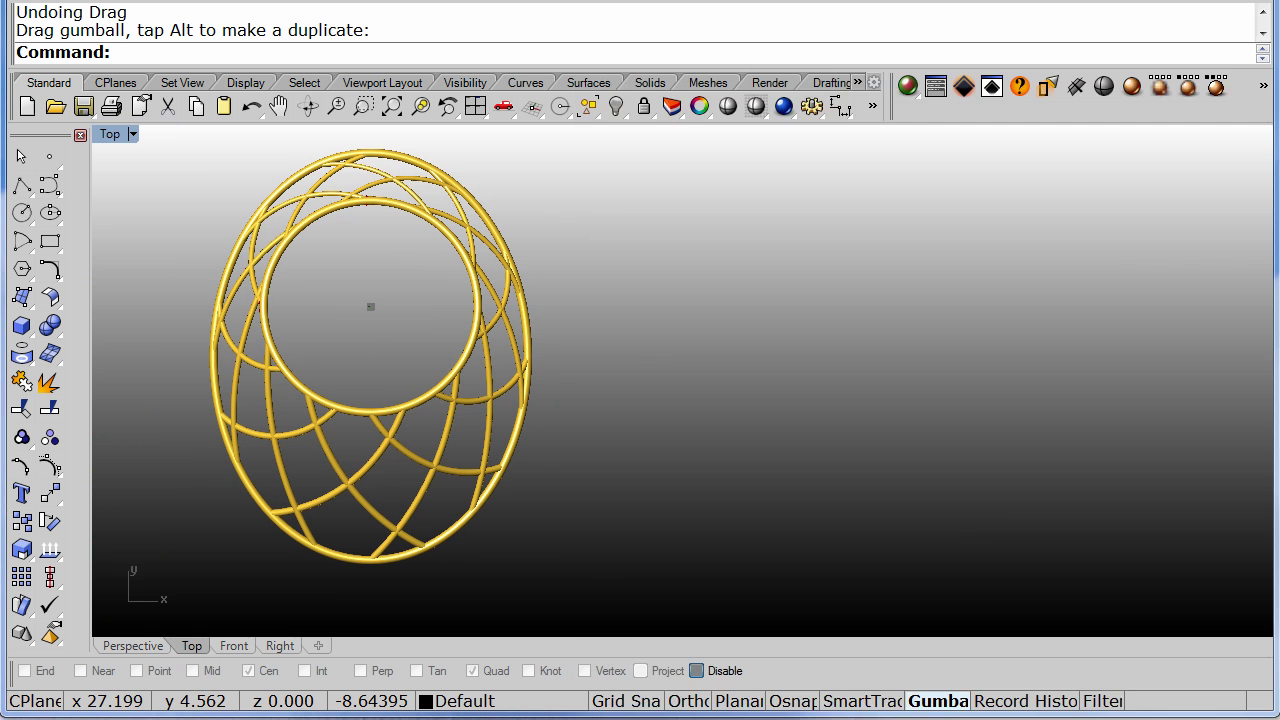
right_click_drag(542, 322, 800, 328)
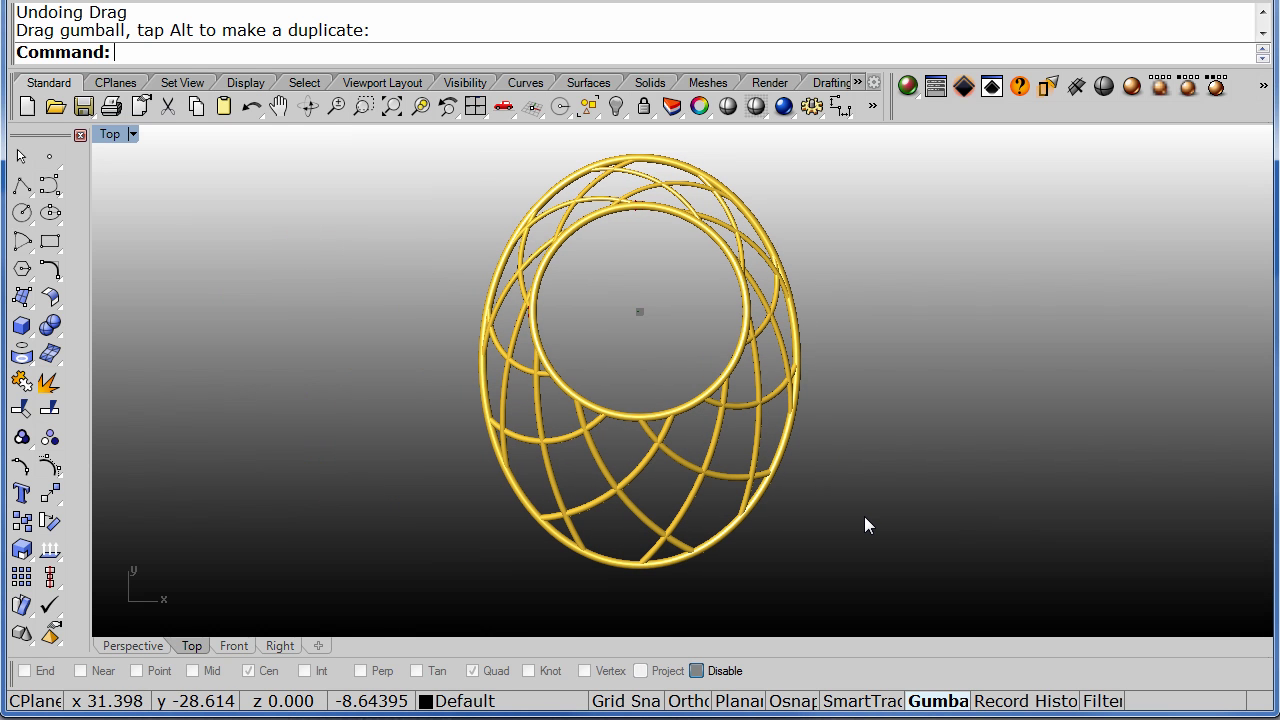